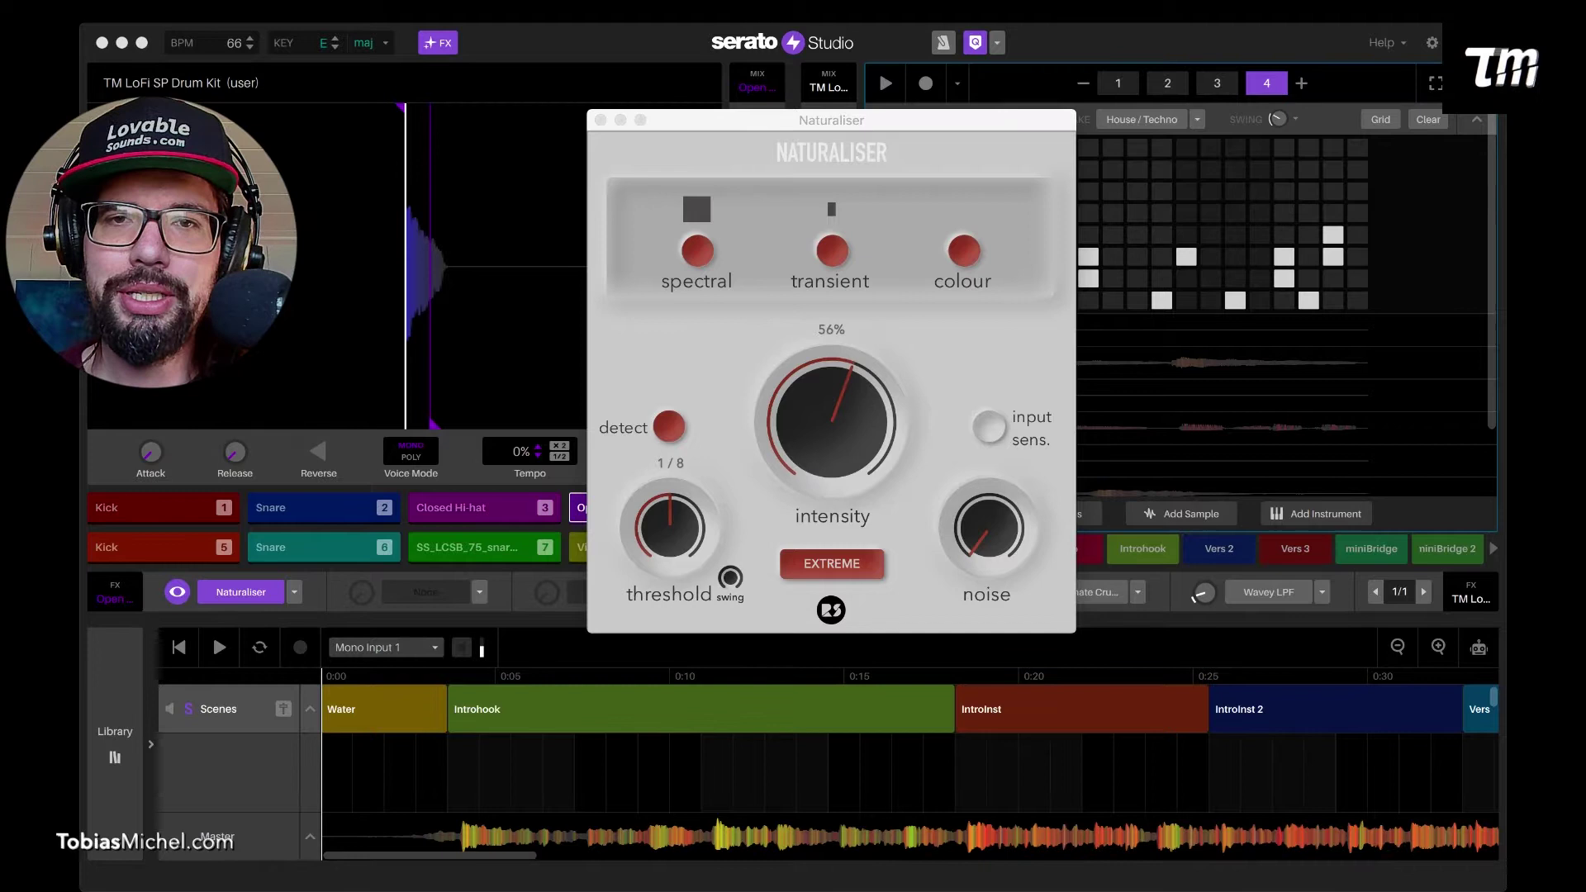
Dismiss the Naturaliser window and start pattern 1 playing in the scene player.
{"action": "left_click", "coordinate": [703, 118]}
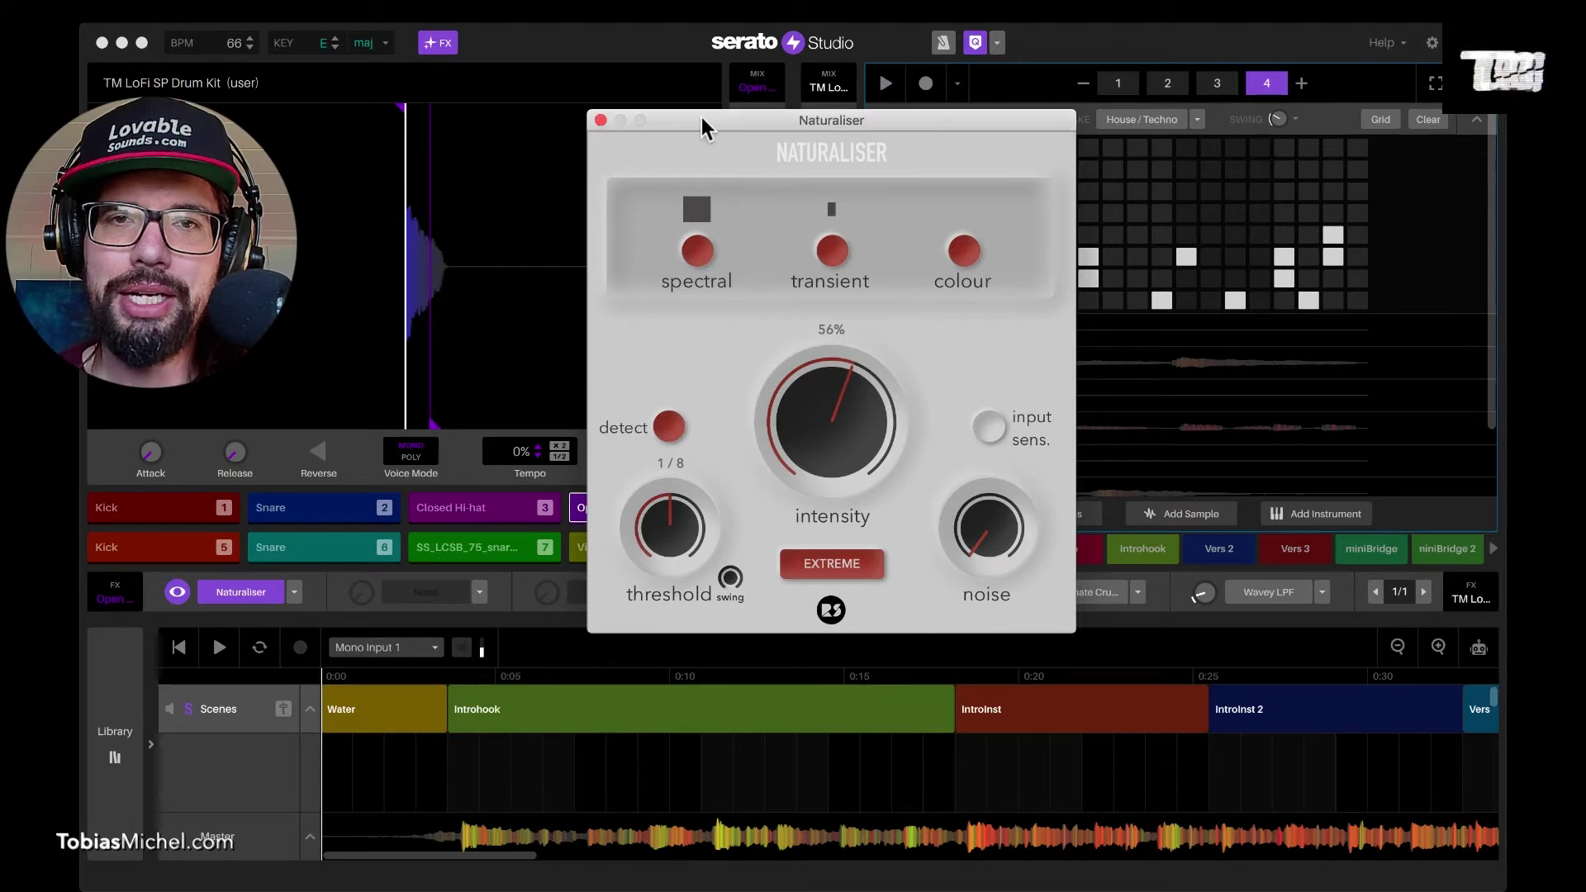
{"action": "left_click", "coordinate": [661, 46]}
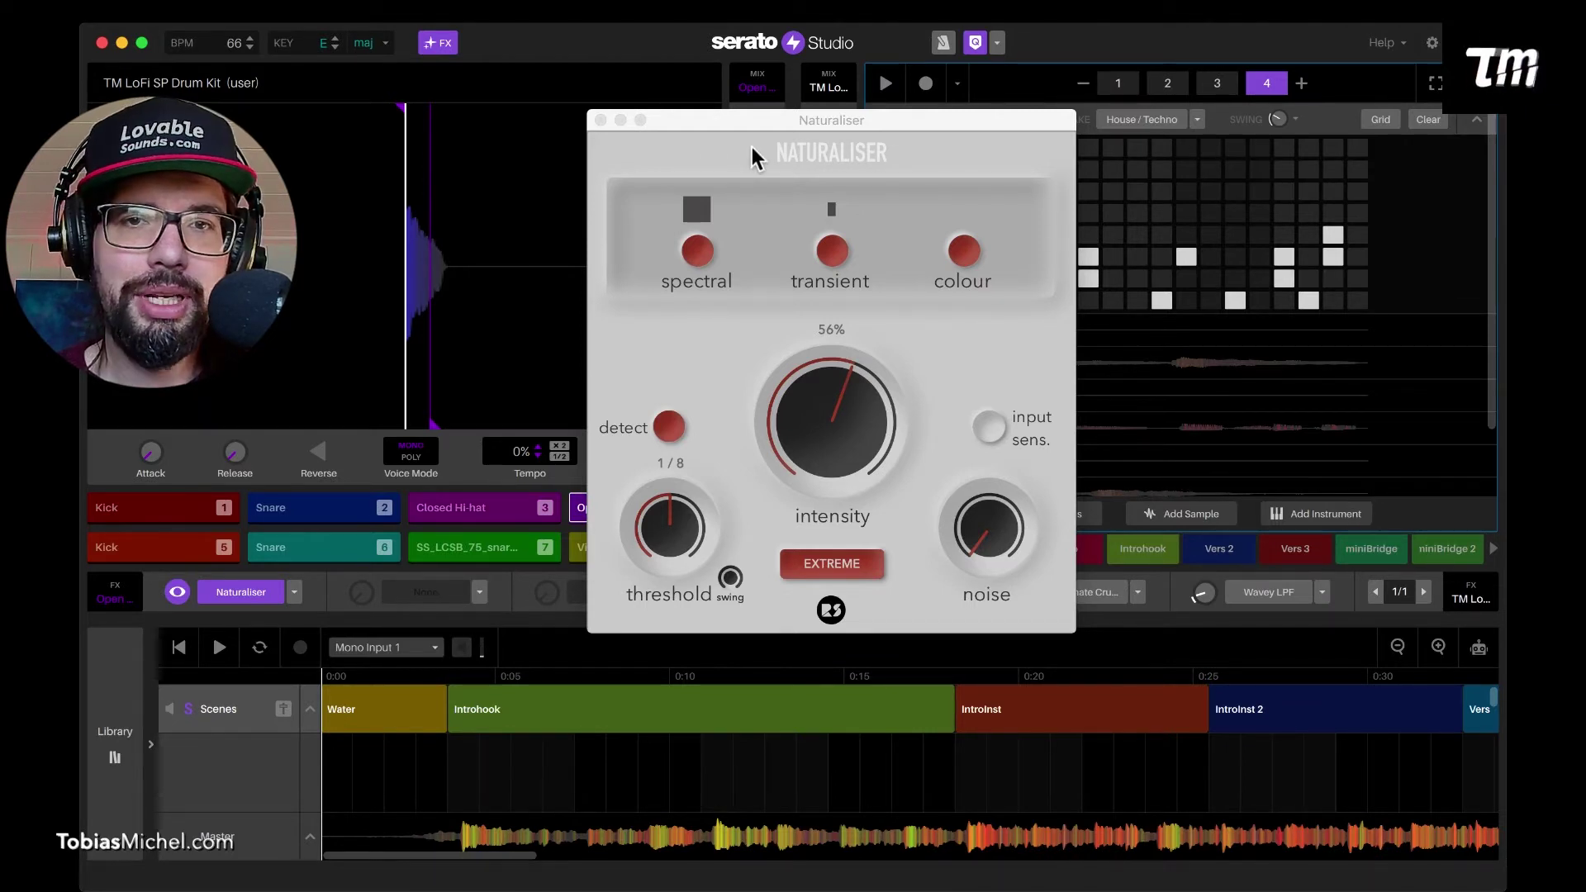
{"action": "left_click", "coordinate": [602, 122]}
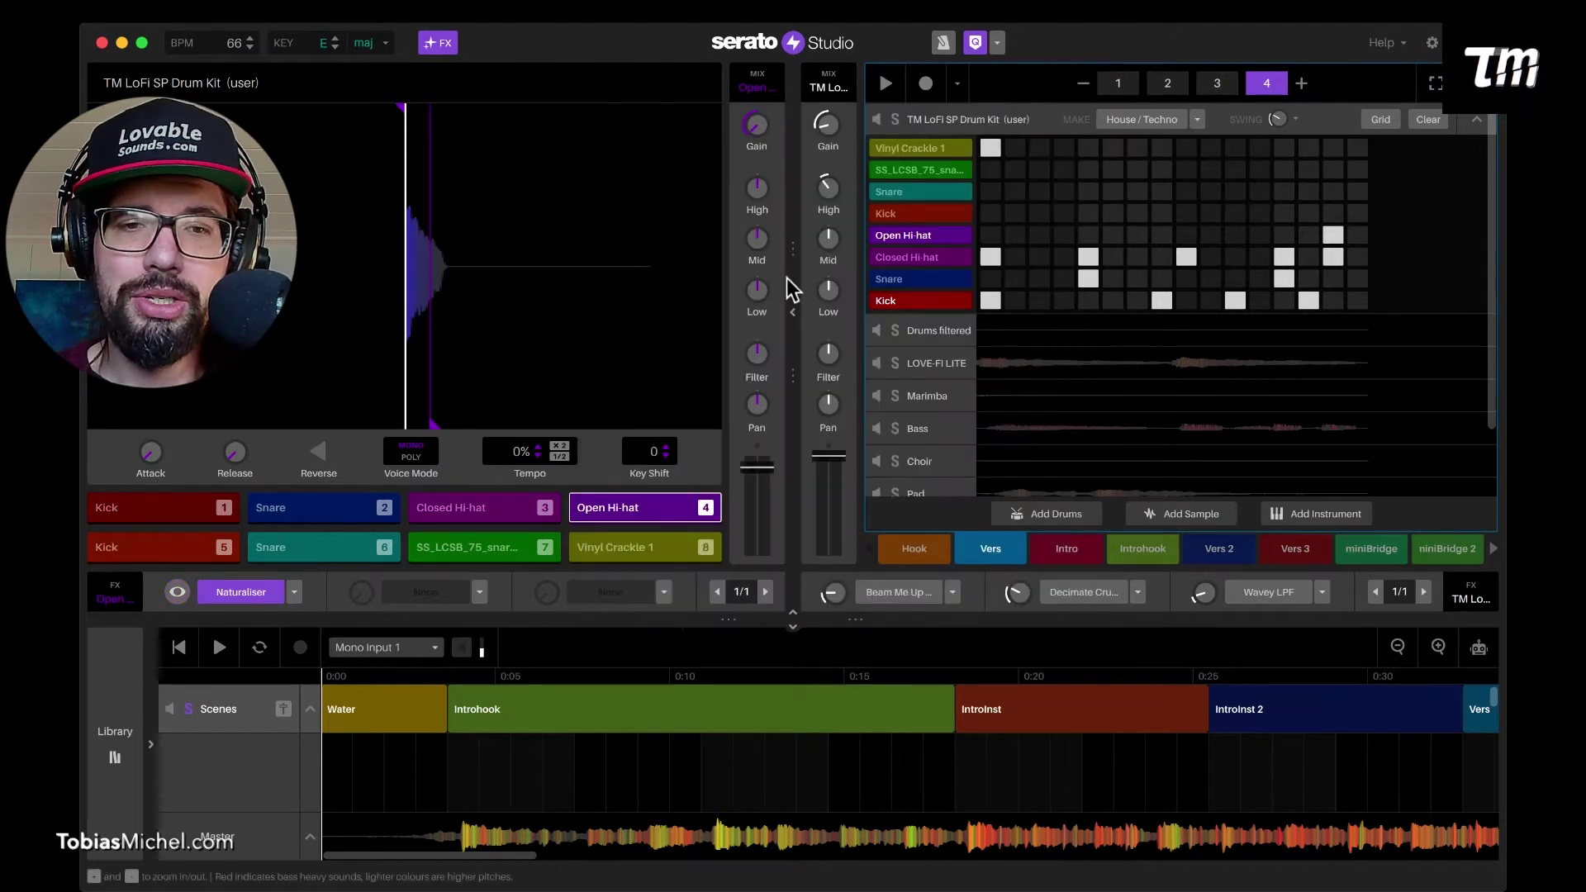
{"action": "left_click", "coordinate": [887, 85]}
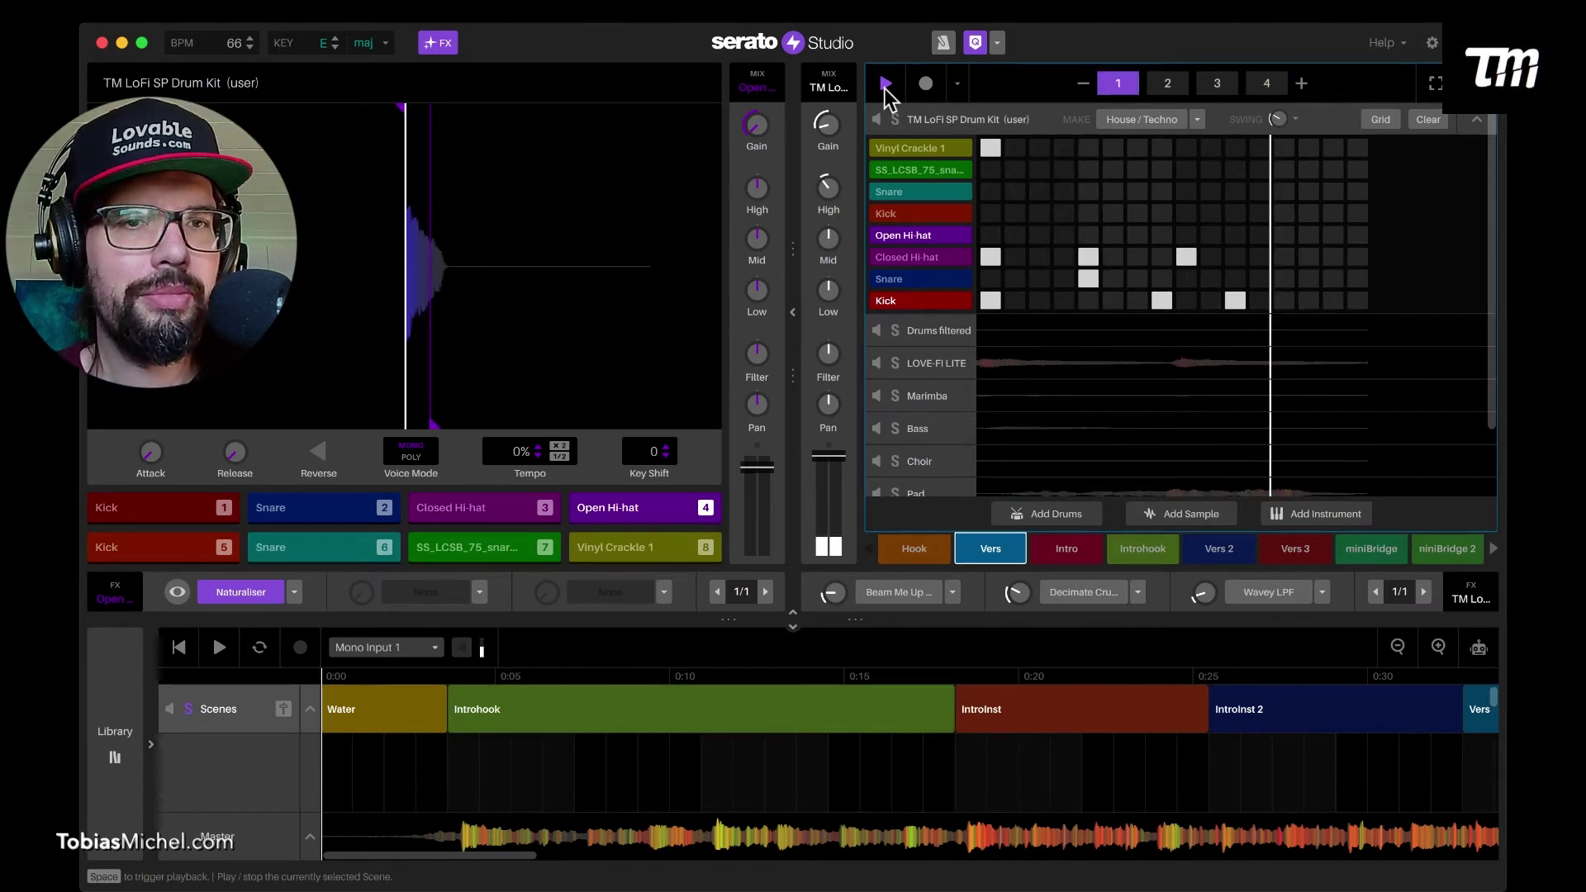
Stop the beat and step through Kick, Snare, Closed and Open Hi-hat with keys Z, X, C, V.
{"action": "left_click", "coordinate": [885, 84]}
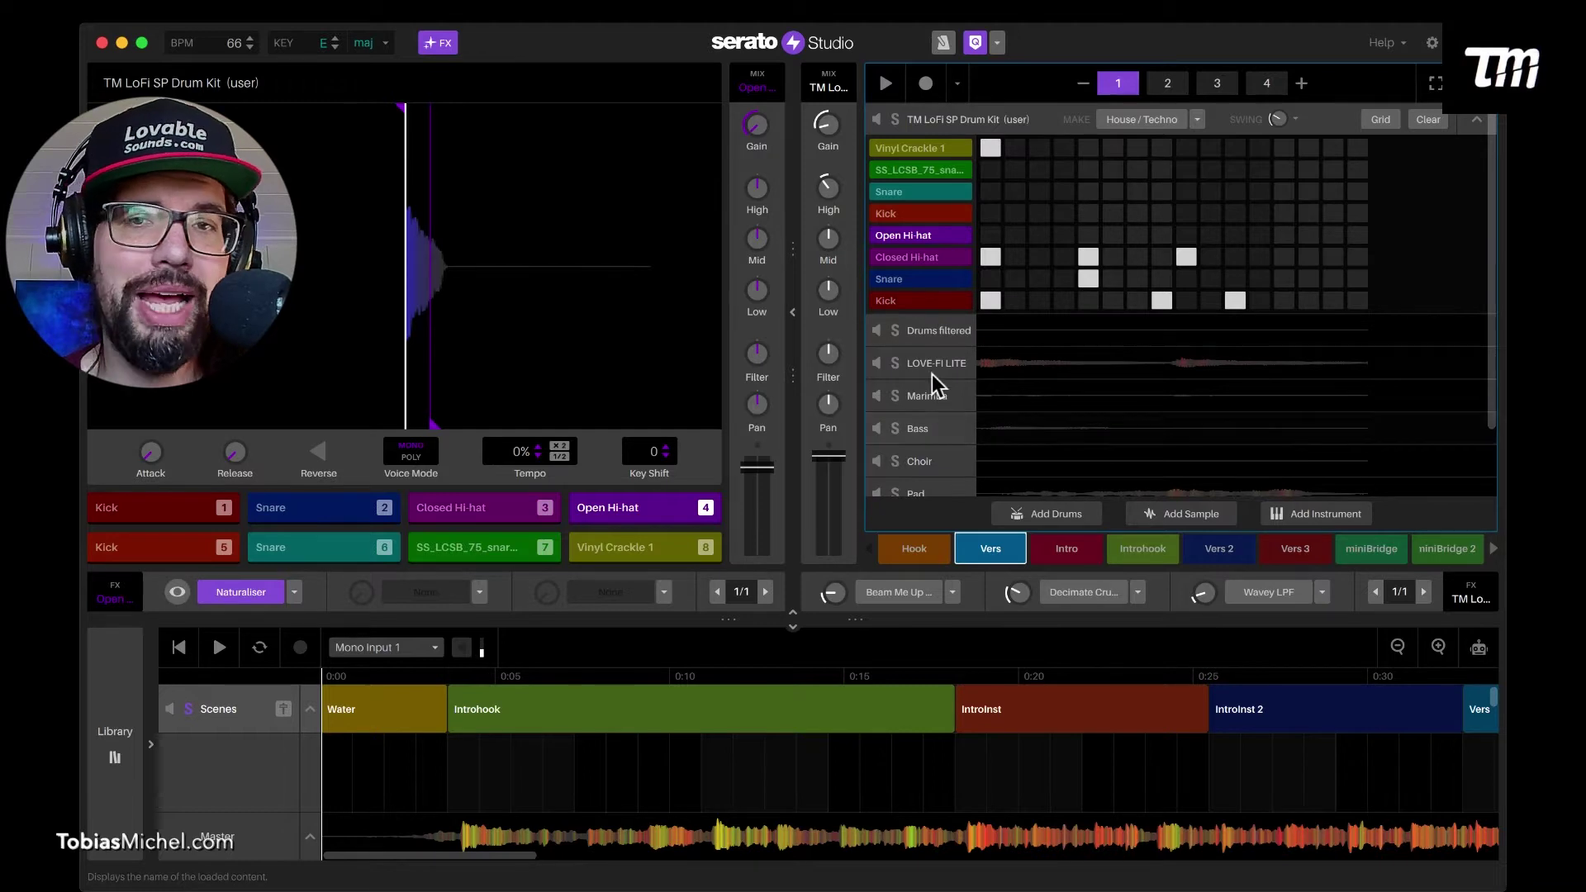
{"action": "mouse_move", "coordinate": [923, 300]}
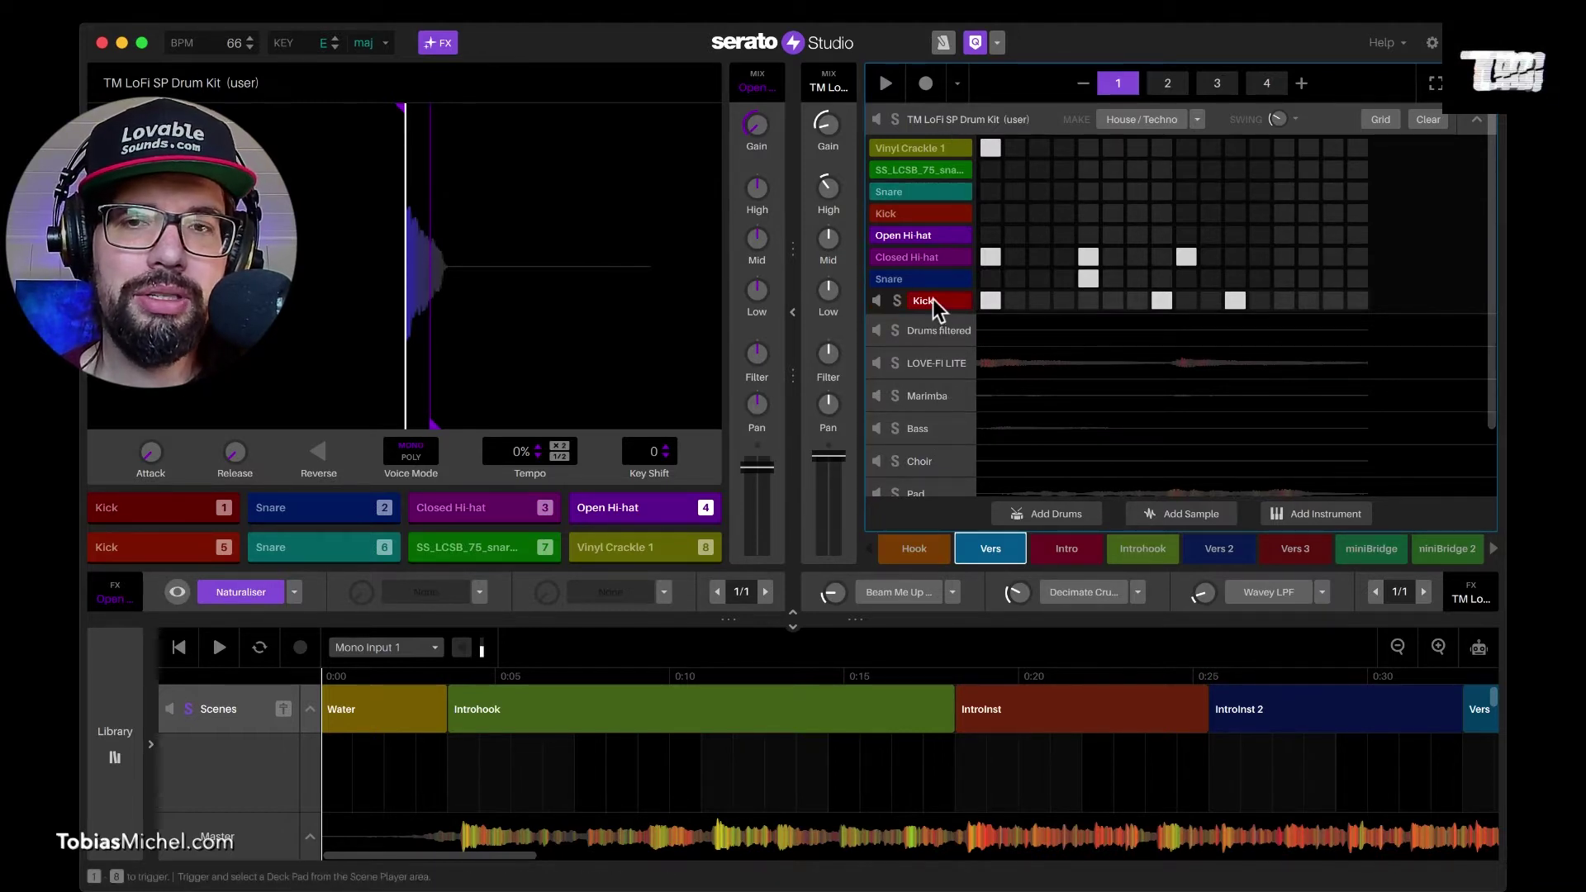
{"action": "key", "text": "z"}
{"action": "key", "text": "x"}
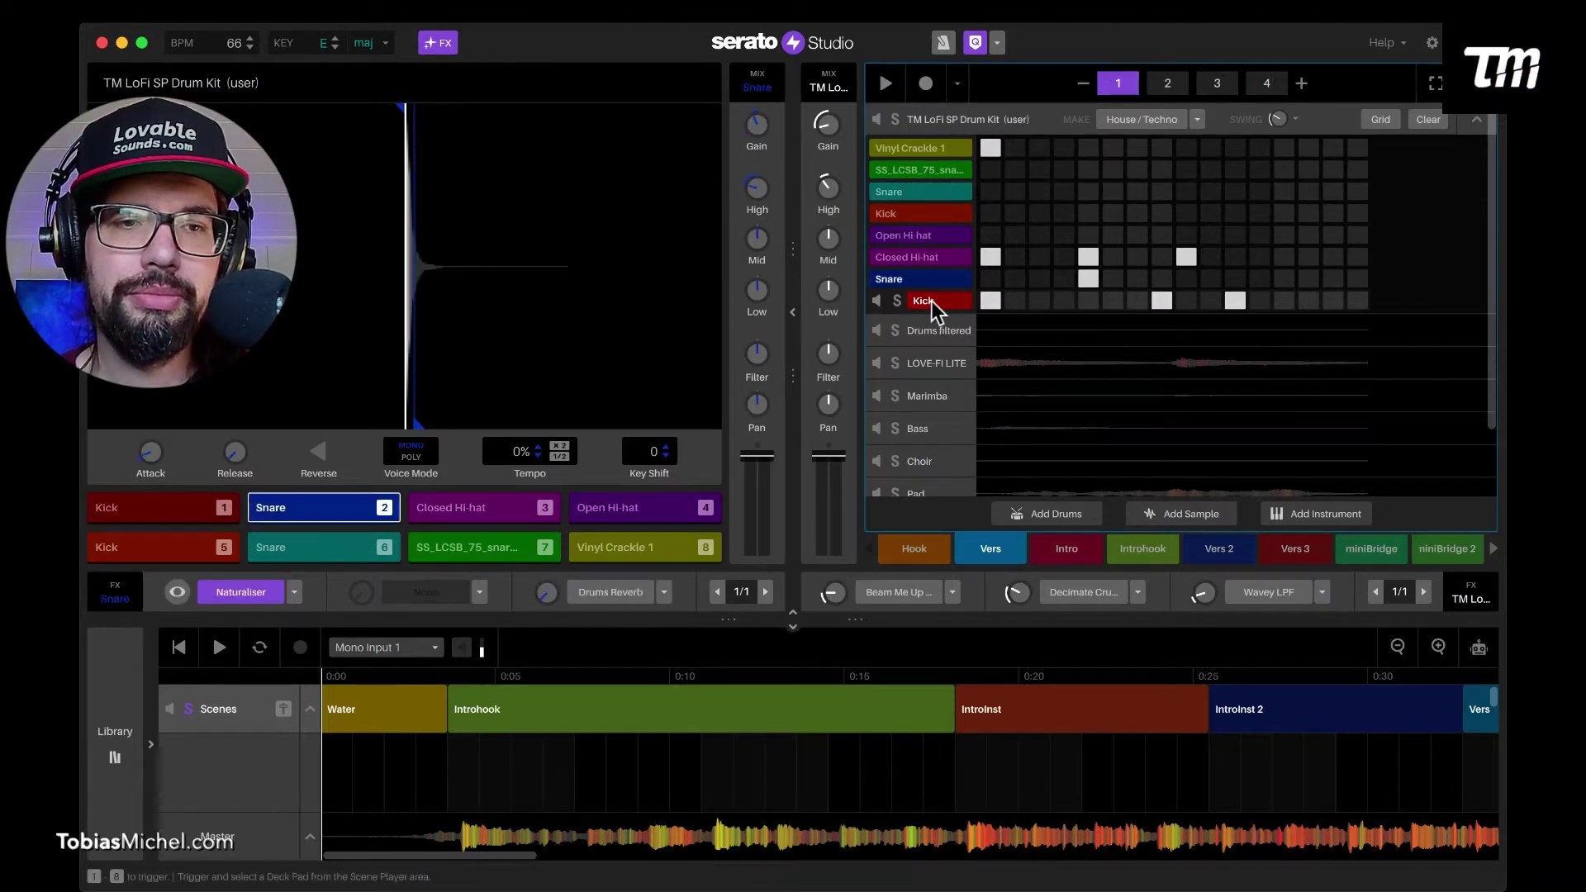
{"action": "key", "text": "c"}
{"action": "key", "text": "v"}
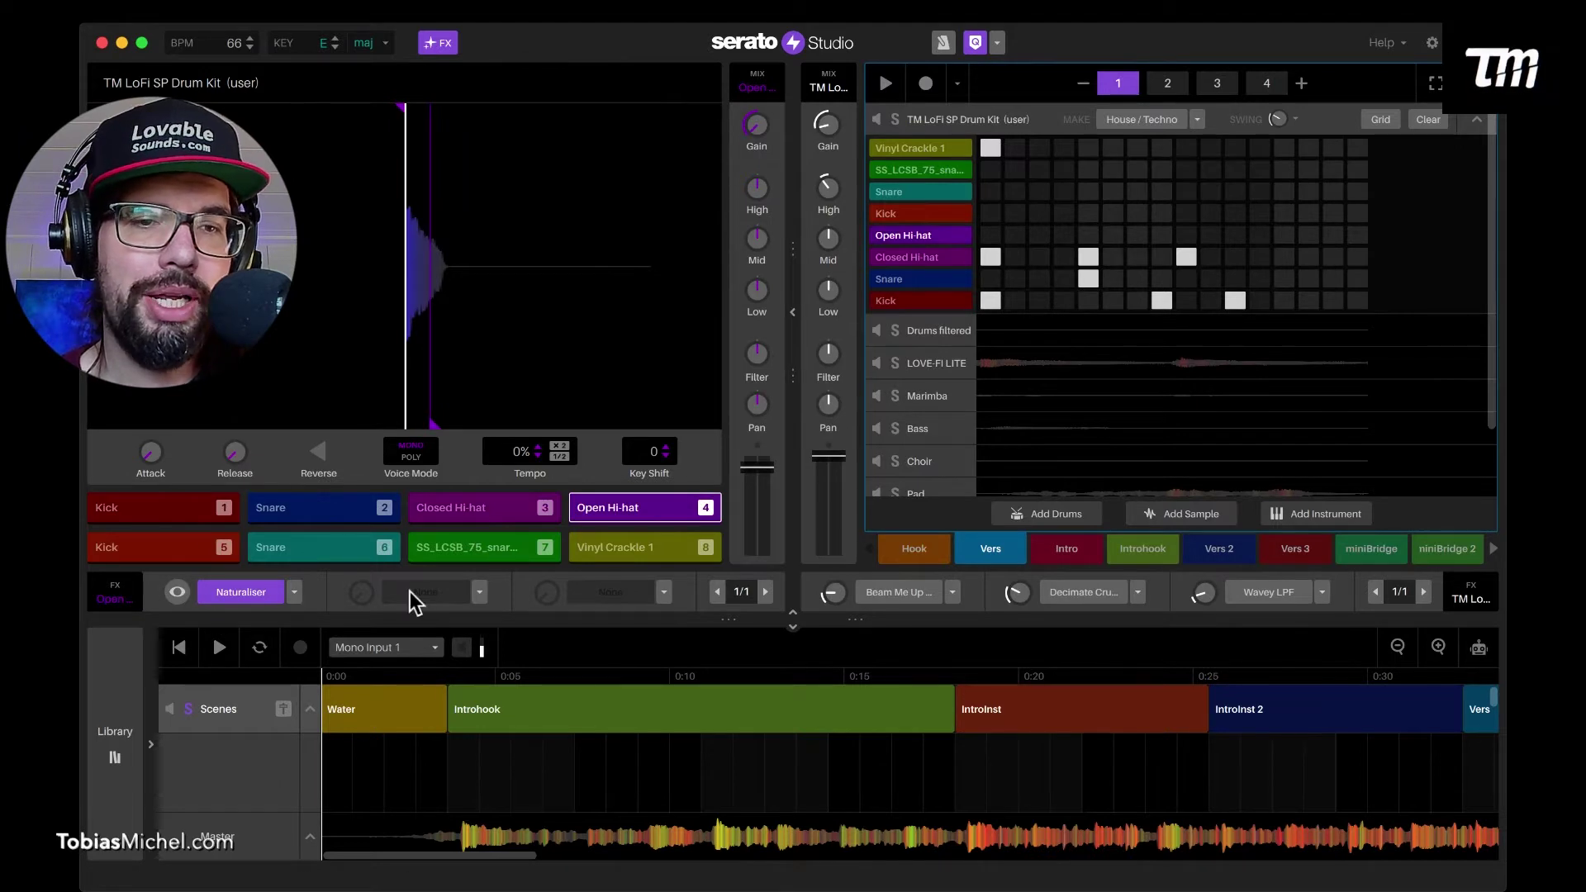
Check the effects on the Kick, Snare and Closed Hi-hat pads in turn.
{"action": "left_click", "coordinate": [172, 509]}
{"action": "key", "text": "x"}
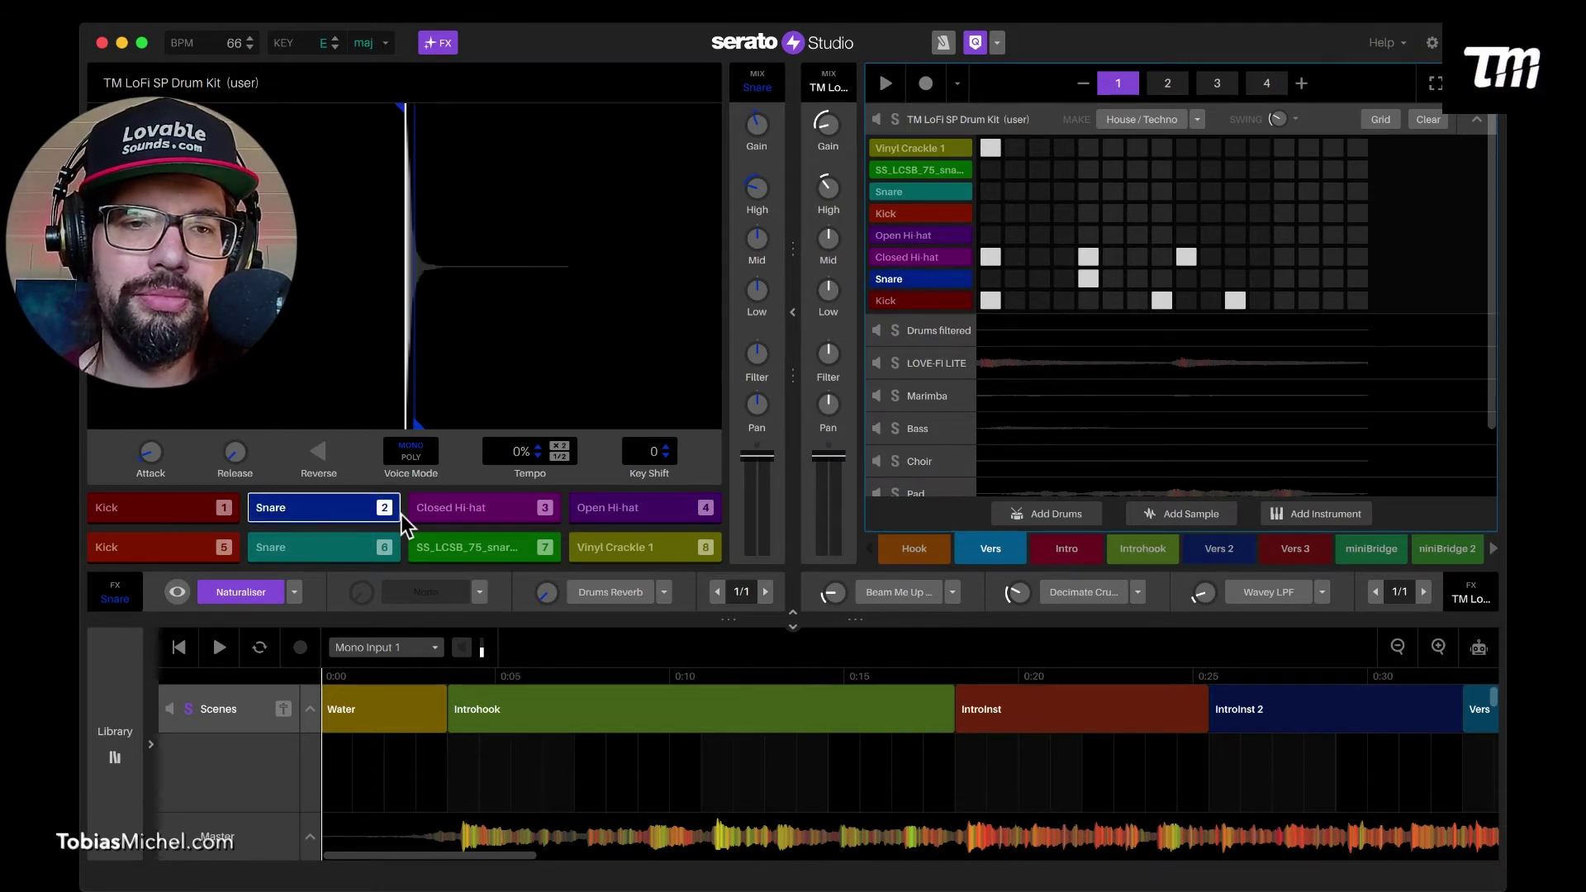
{"action": "left_click", "coordinate": [460, 510]}
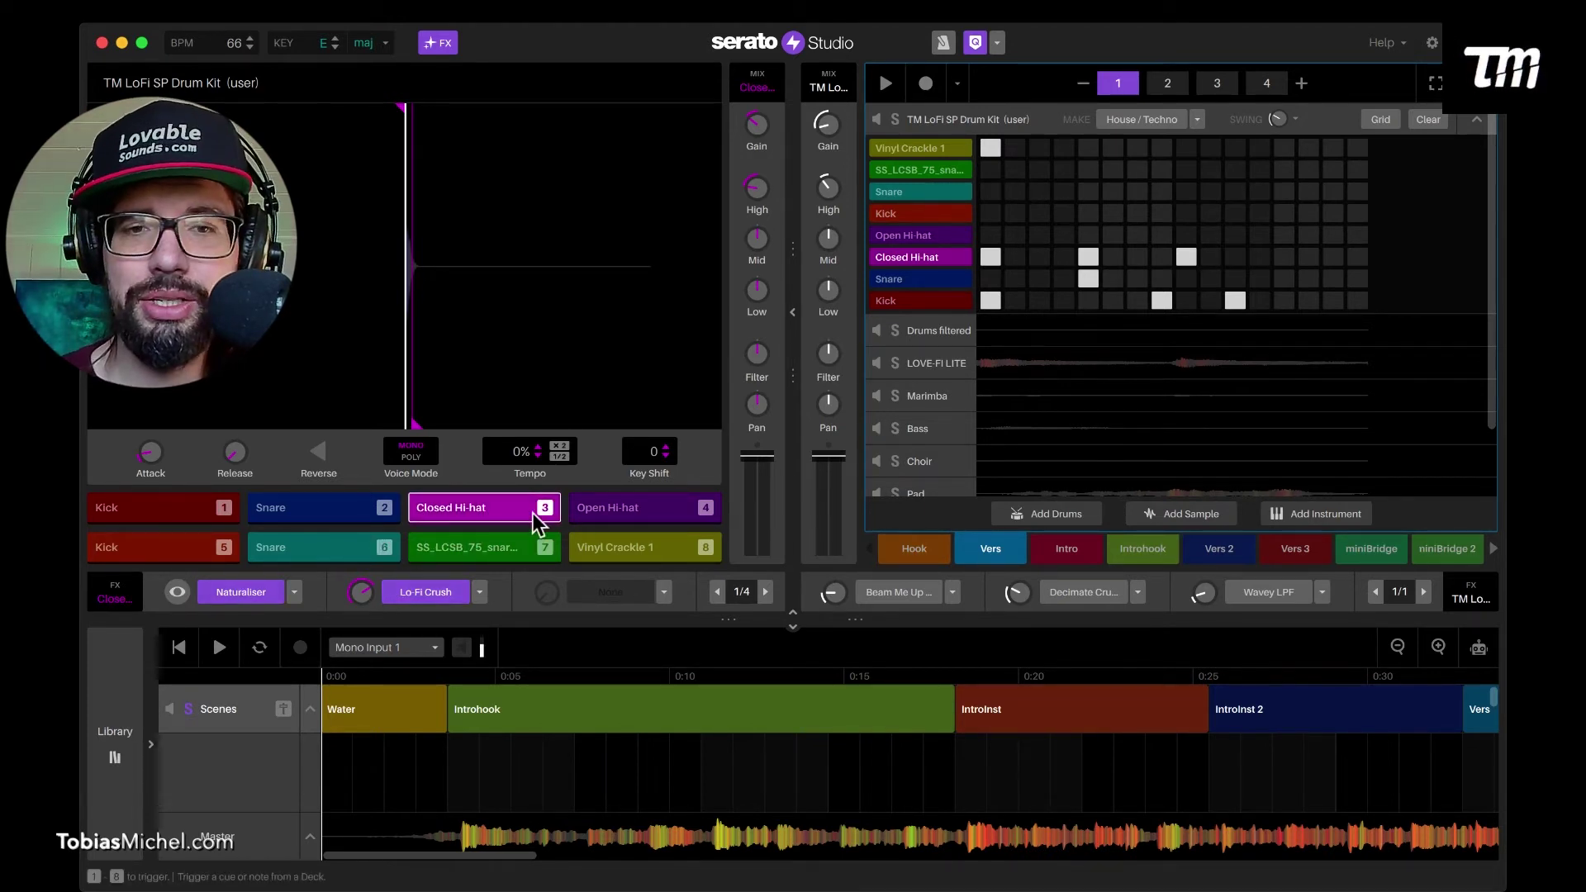
Select the Open Hi-hat pad and trigger its sample several times.
{"action": "left_click", "coordinate": [603, 517]}
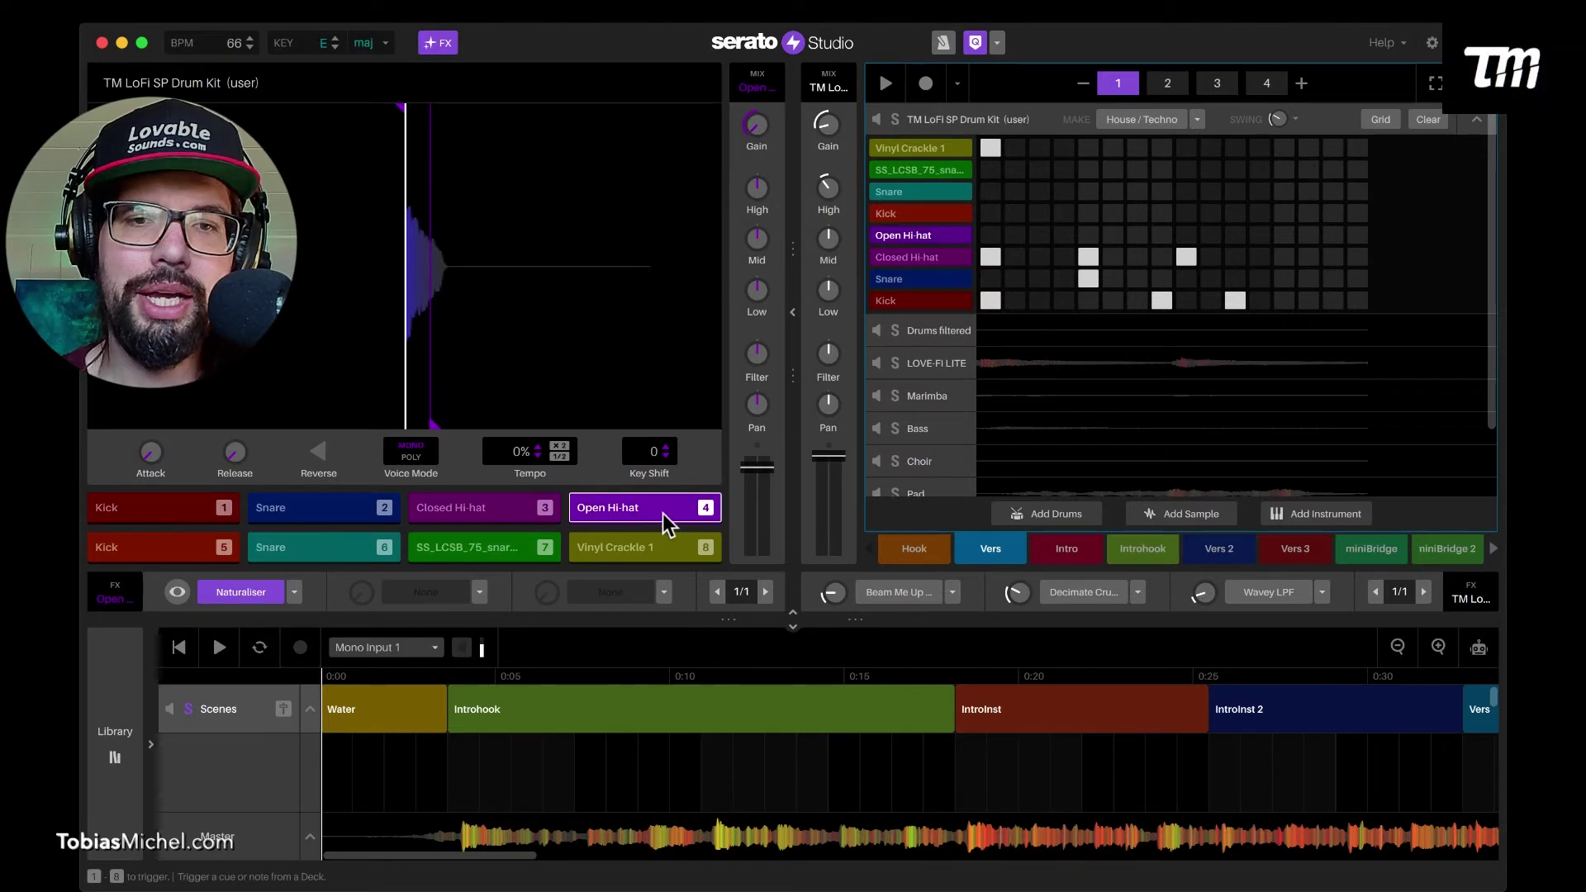
{"action": "left_click", "coordinate": [607, 517]}
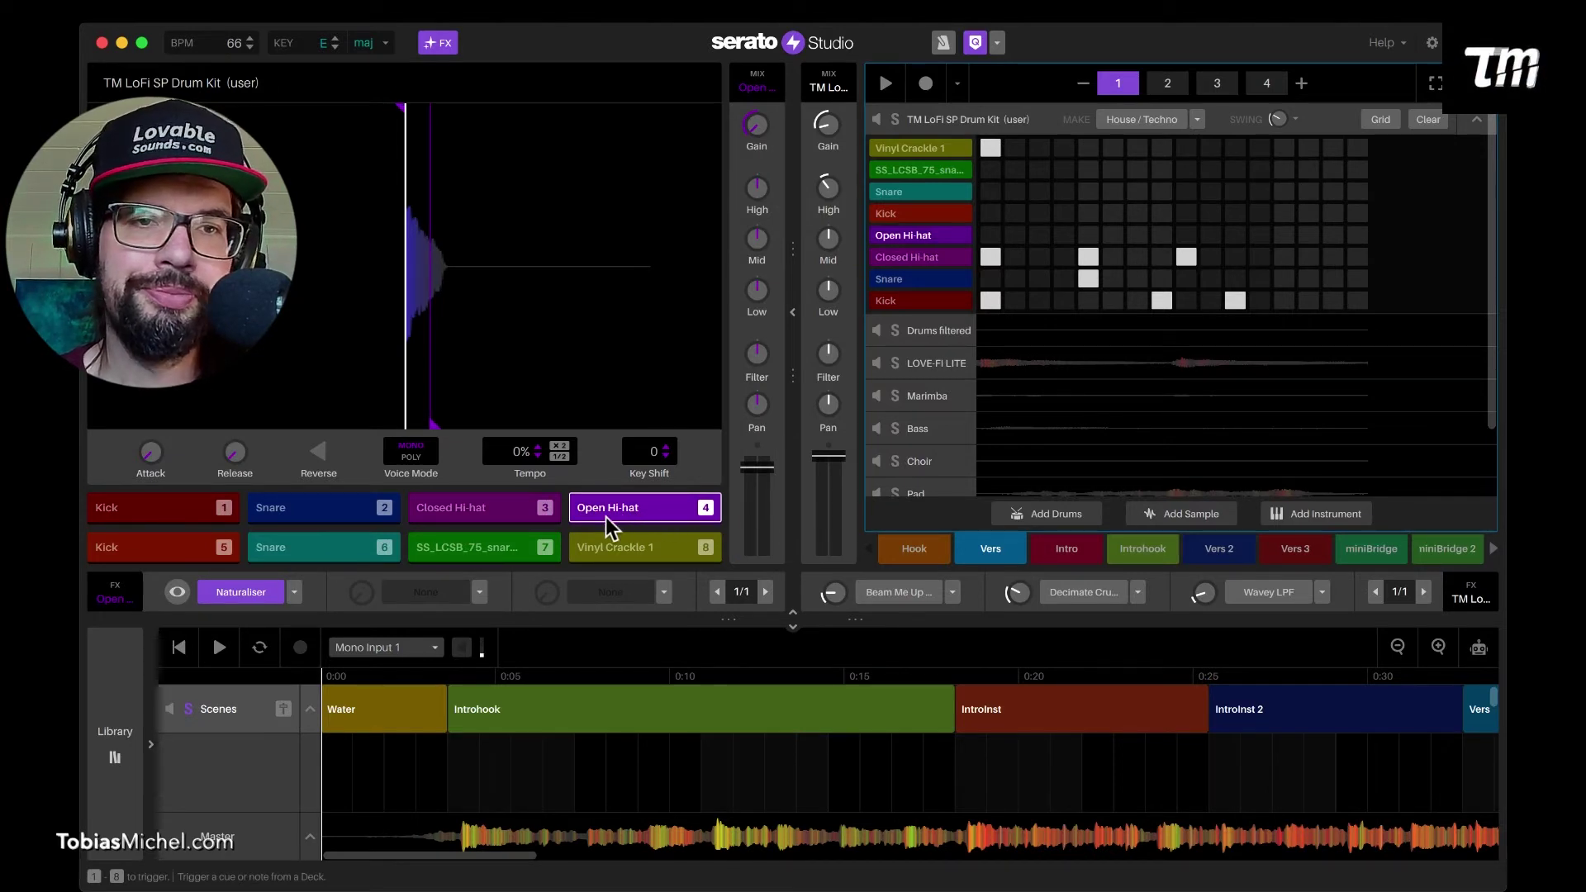
{"action": "left_click", "coordinate": [607, 516]}
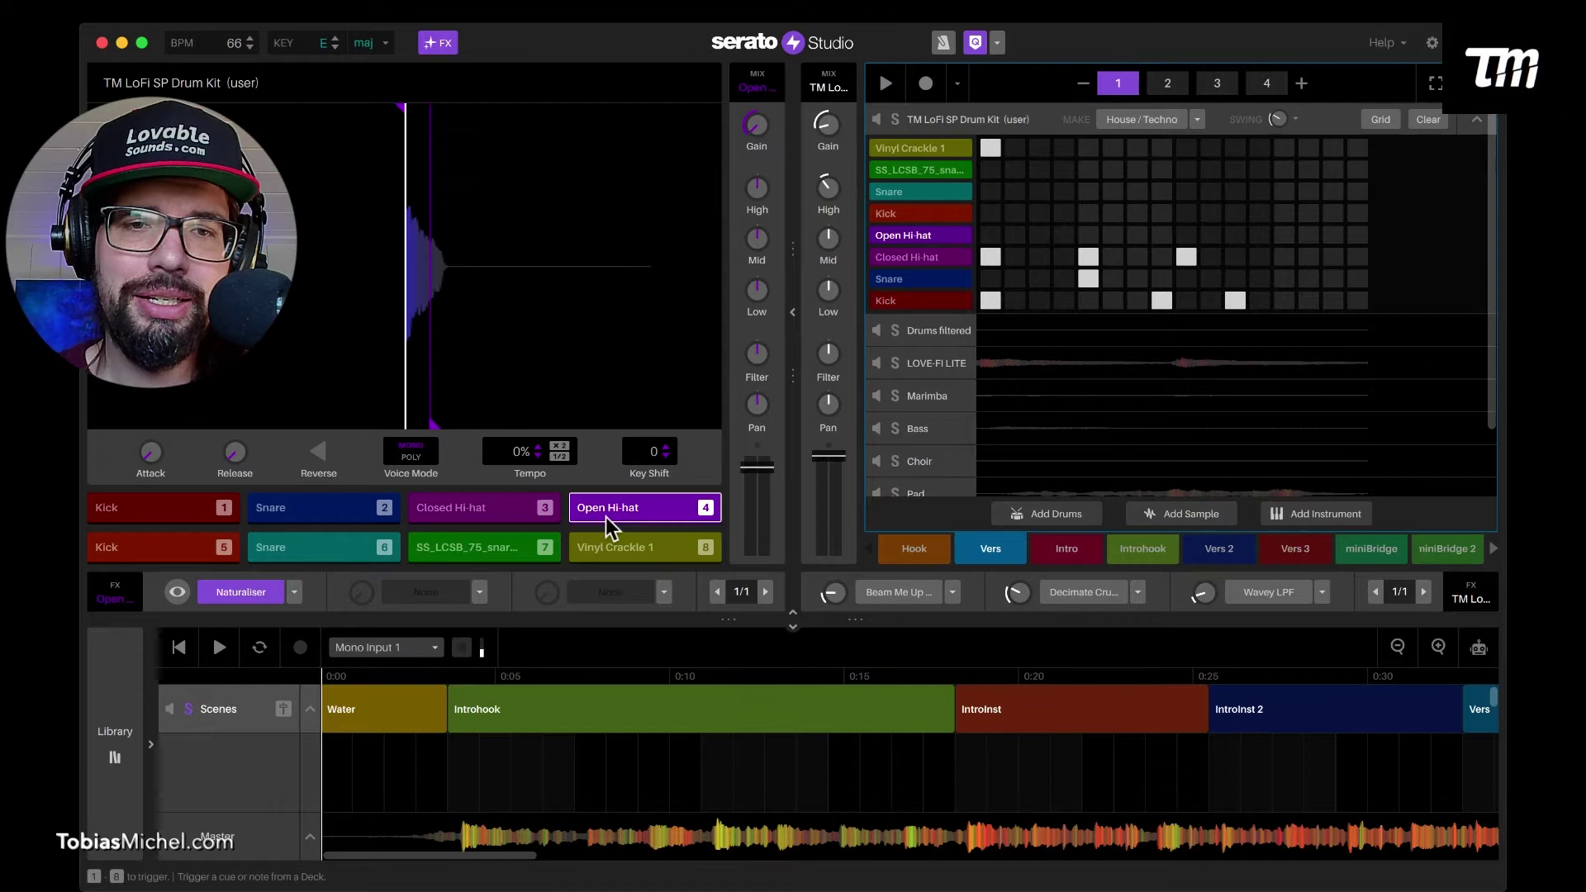
{"action": "left_click", "coordinate": [607, 517]}
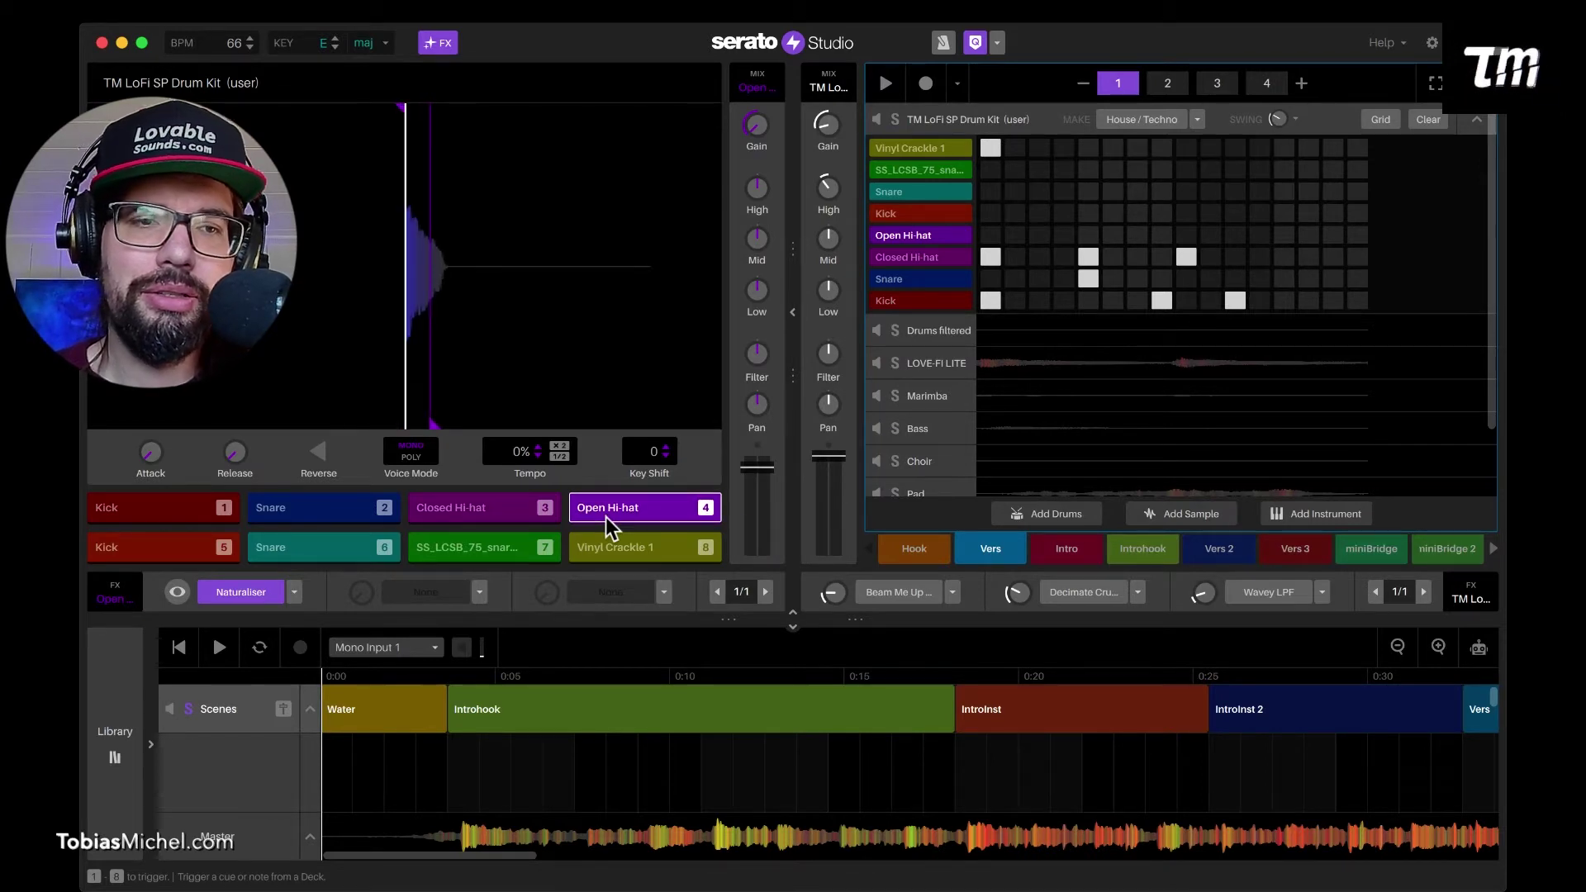
{"action": "left_click", "coordinate": [176, 593]}
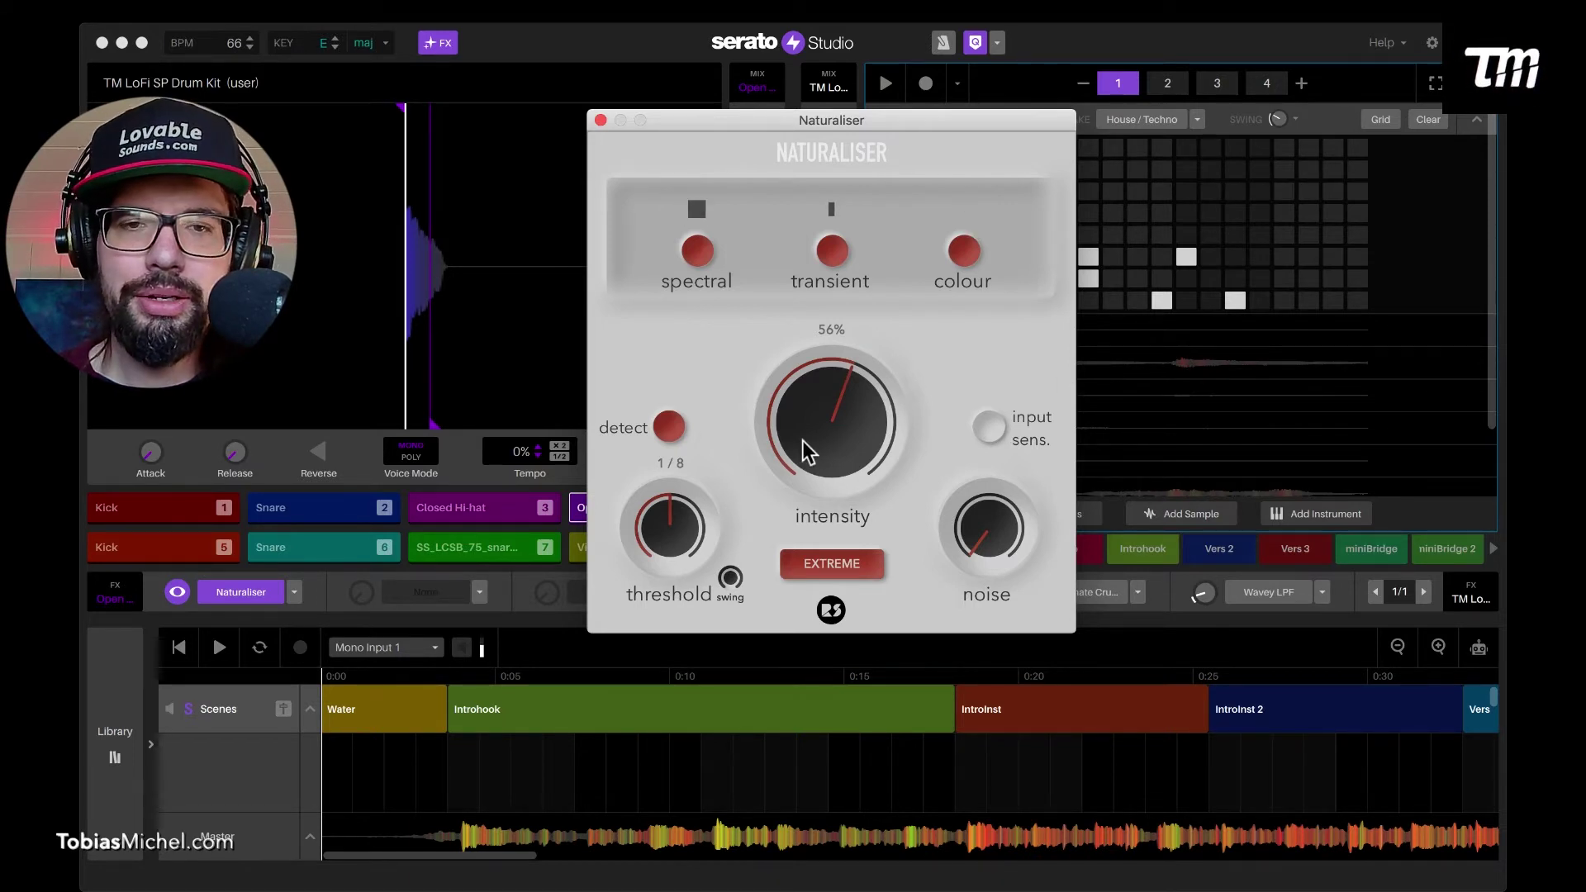
{"action": "left_click", "coordinate": [671, 429]}
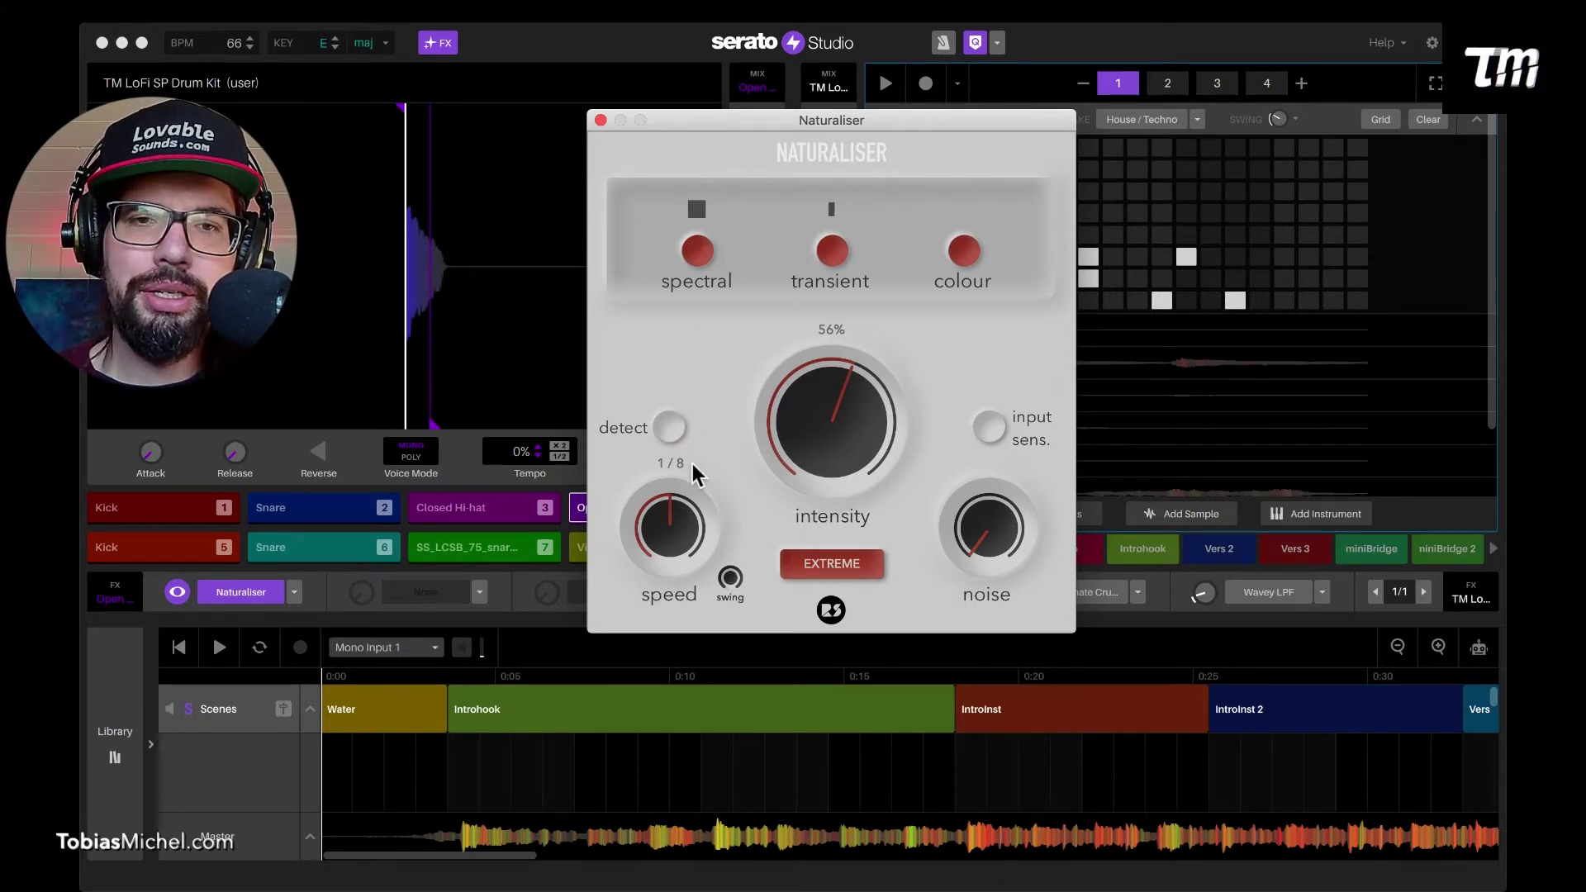
{"action": "left_click", "coordinate": [672, 424]}
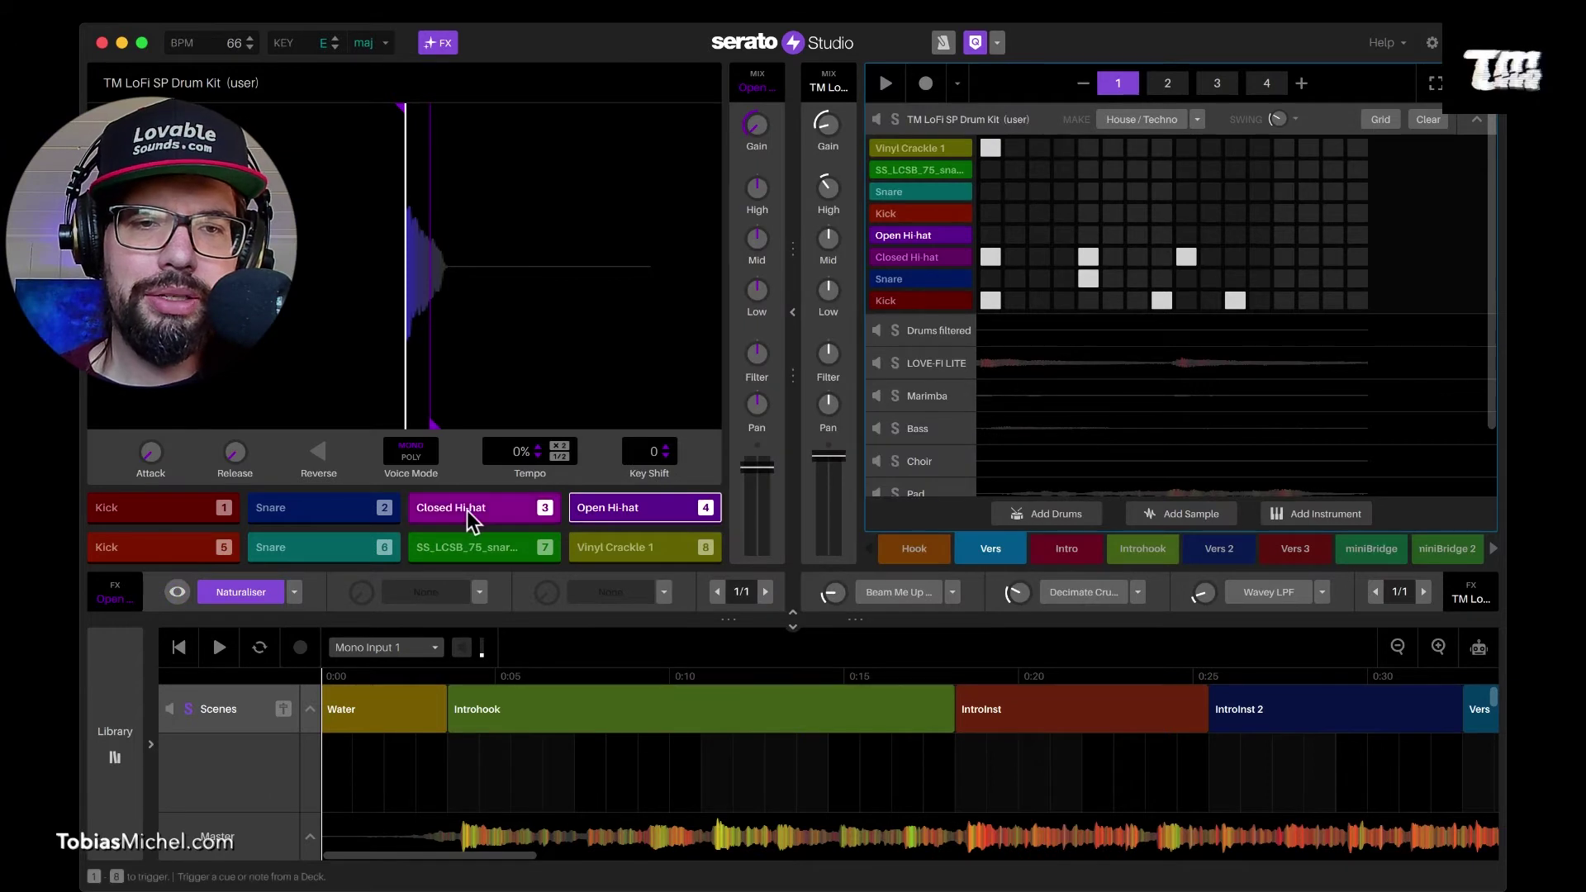
{"action": "left_click", "coordinate": [468, 512]}
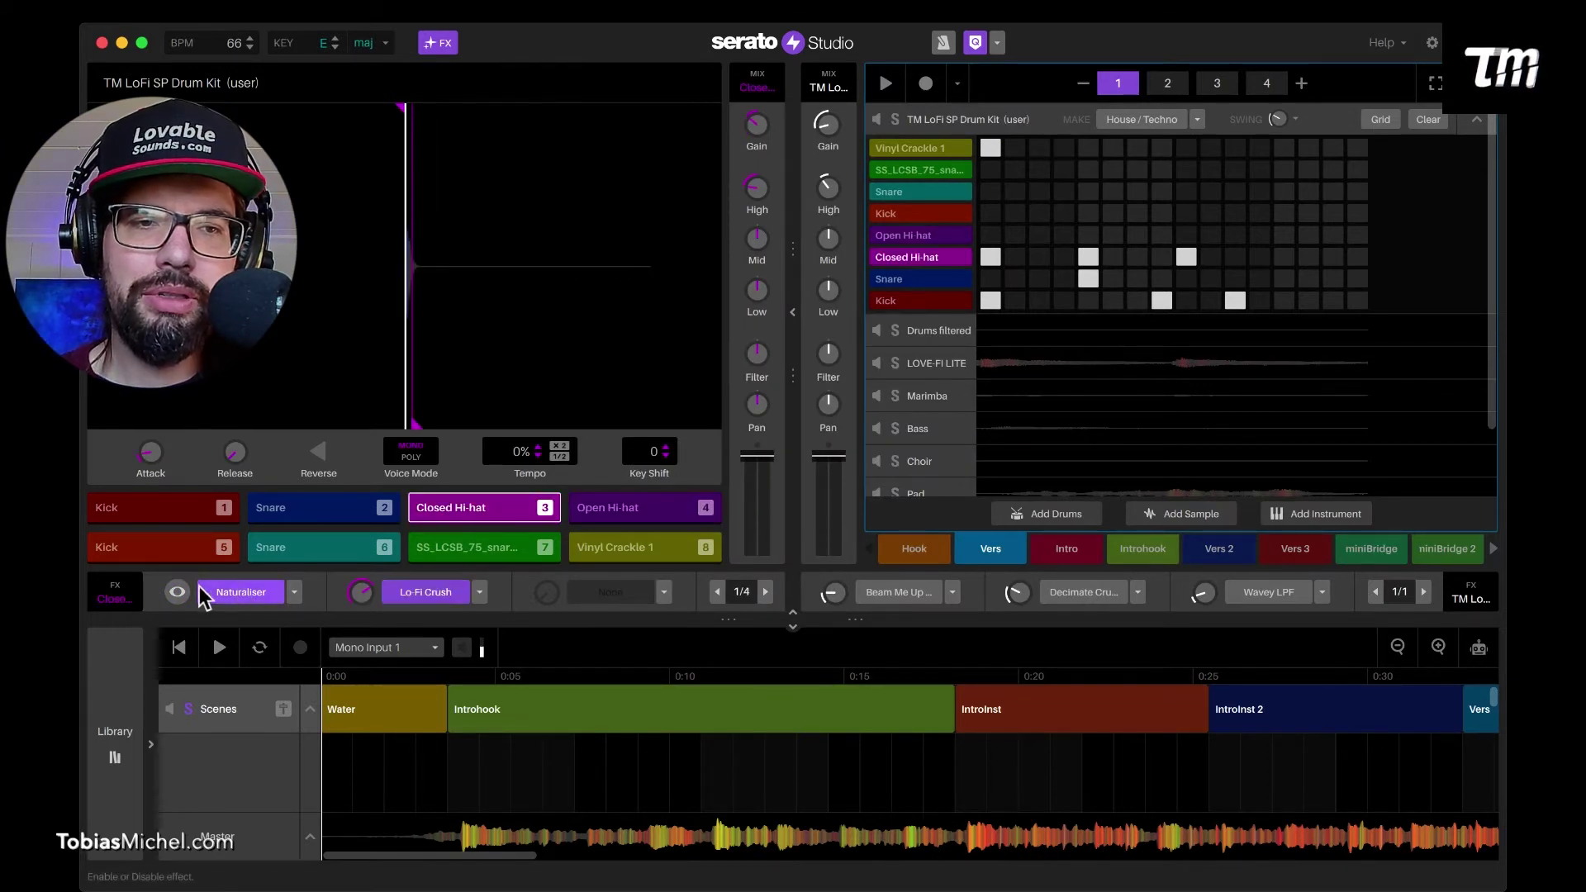
{"action": "left_click", "coordinate": [236, 592]}
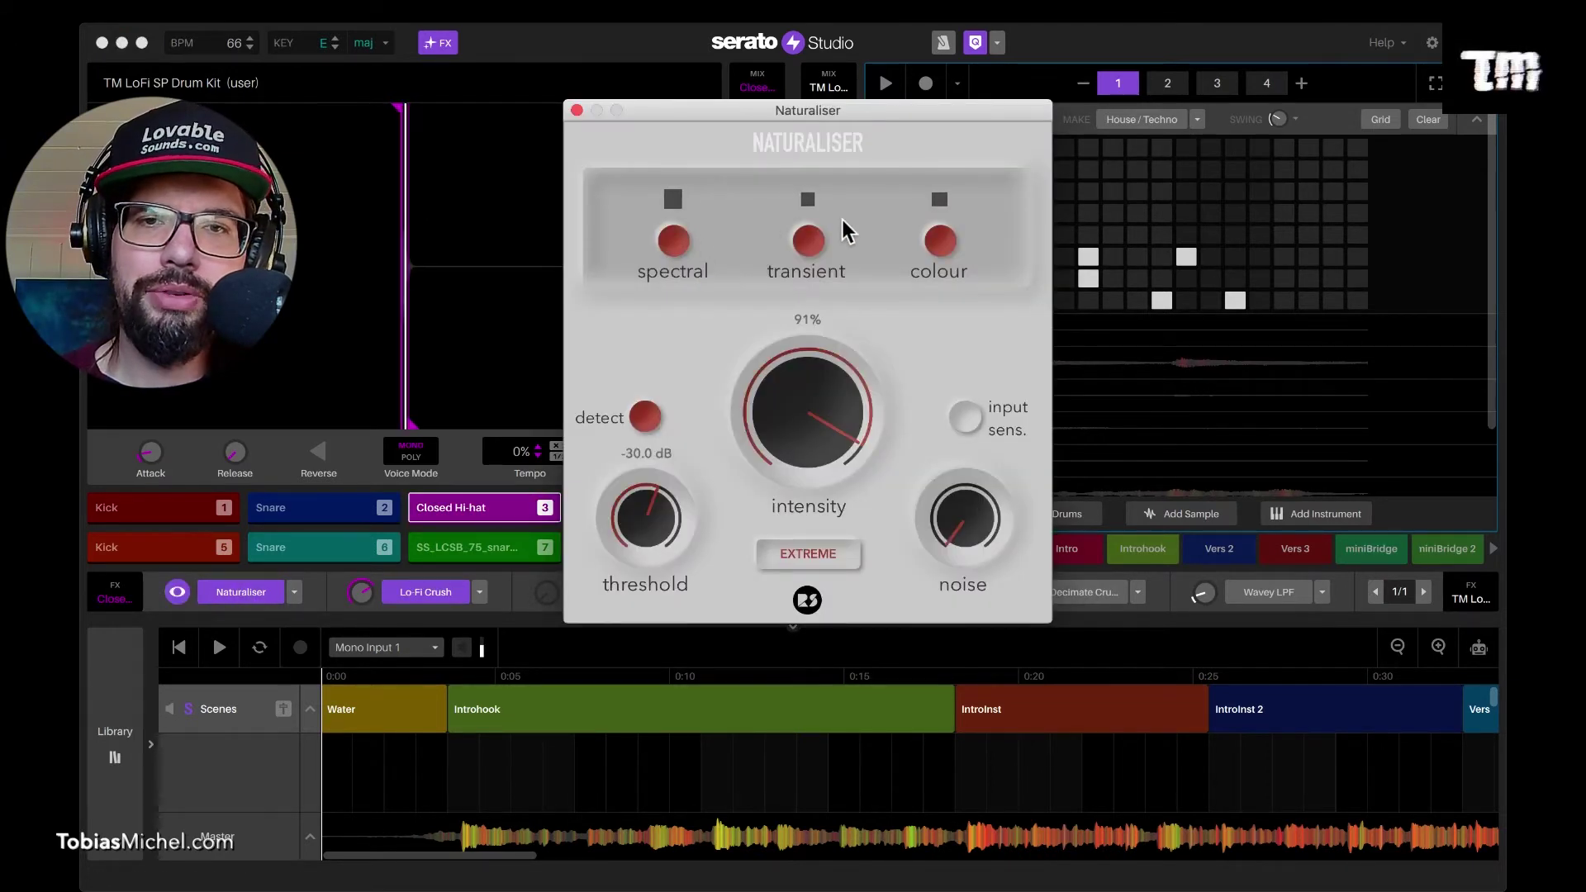
{"action": "left_click", "coordinate": [806, 554]}
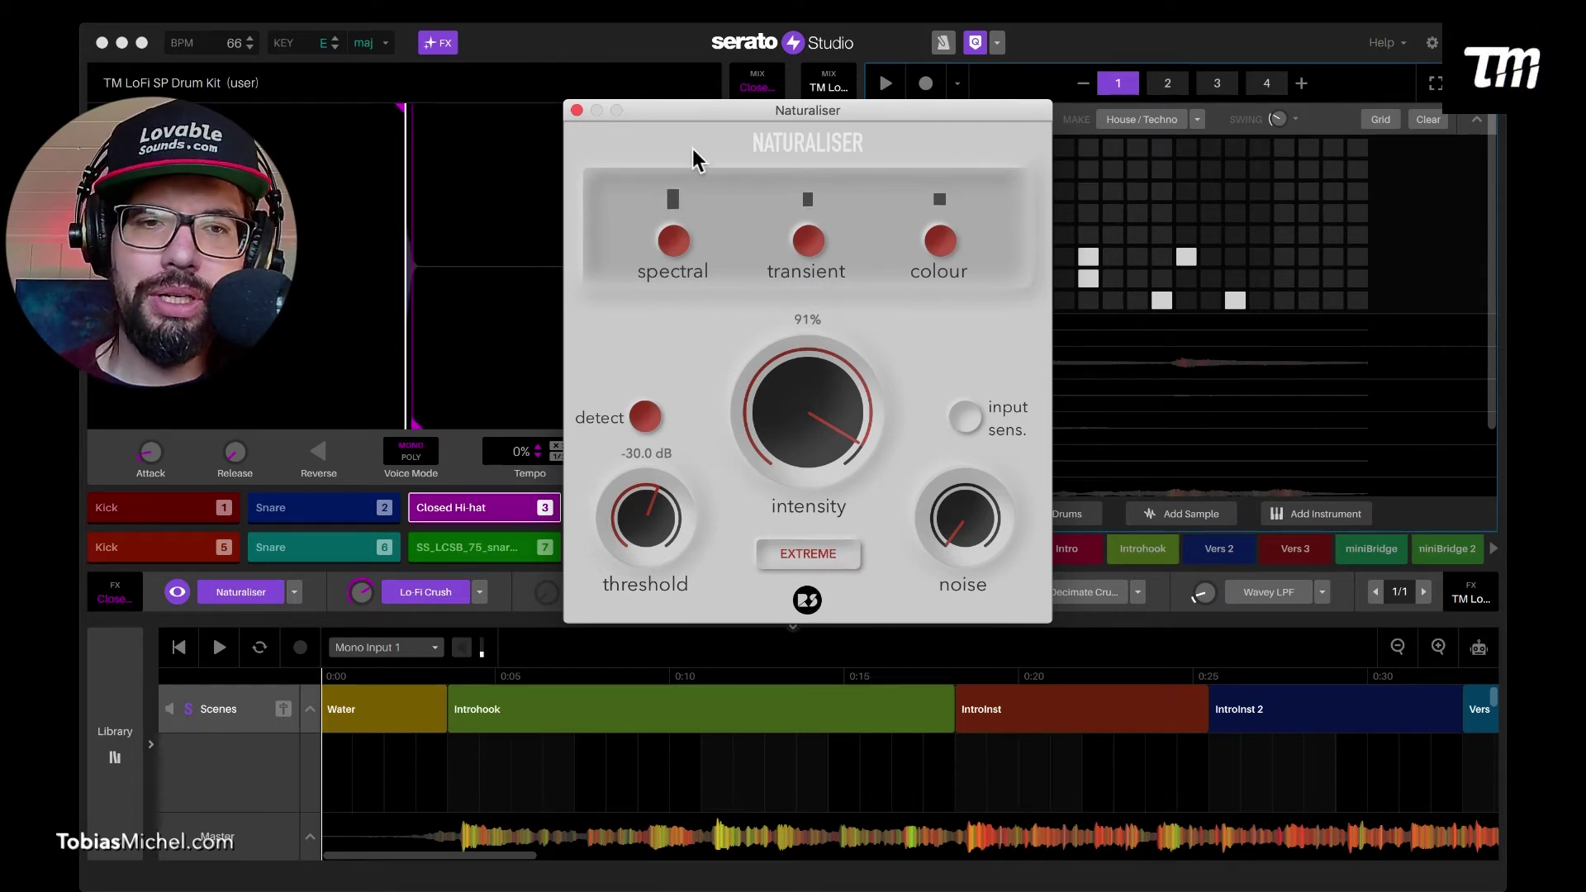
{"action": "left_click", "coordinate": [241, 592]}
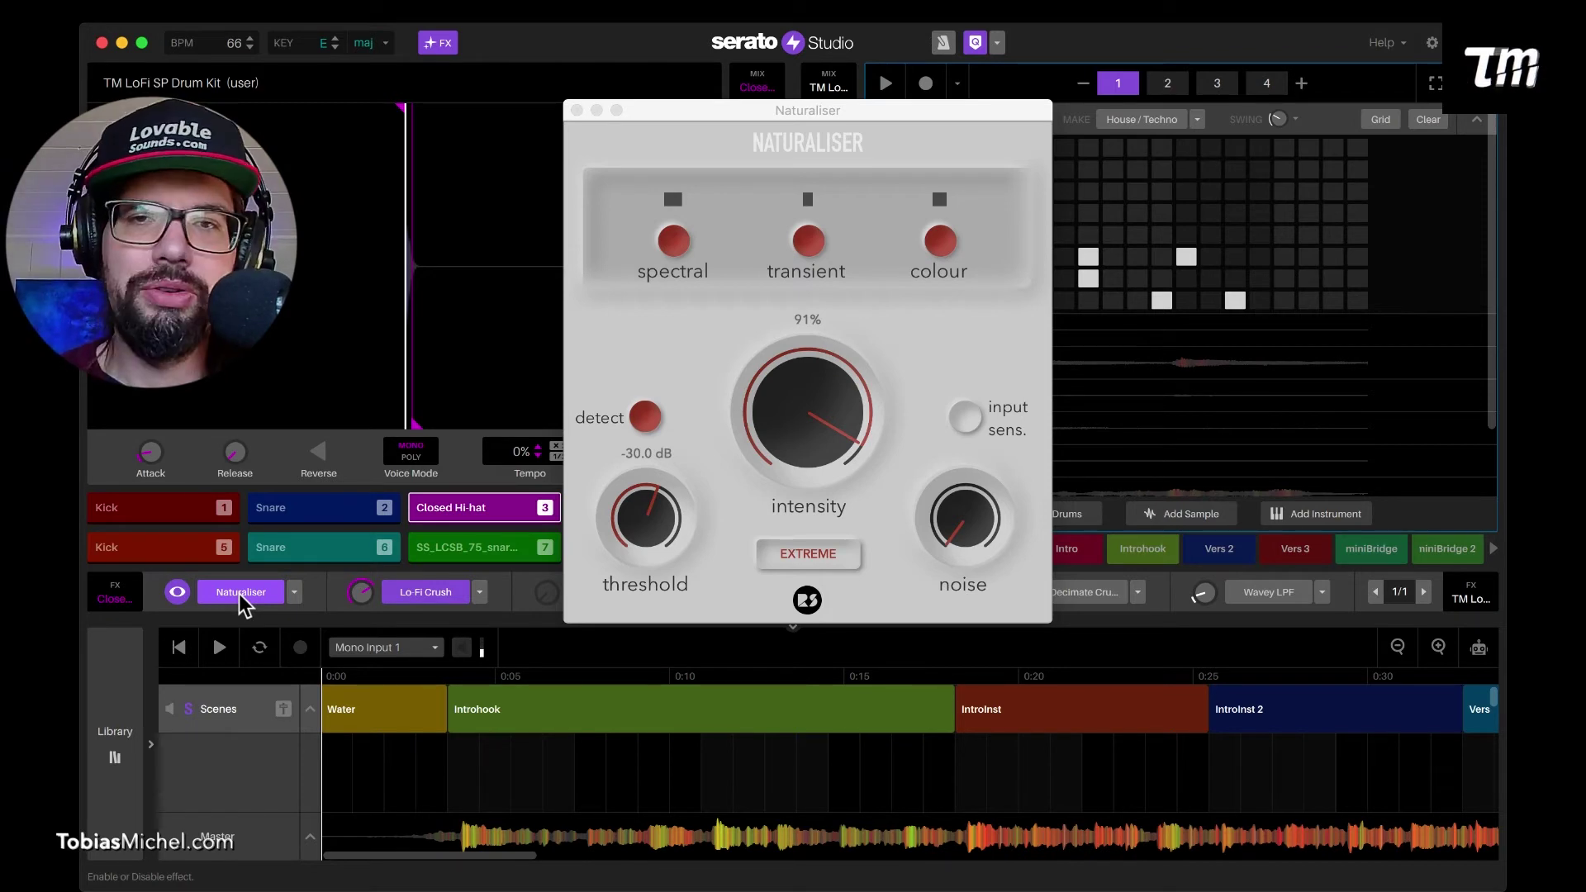
{"action": "left_click", "coordinate": [576, 112]}
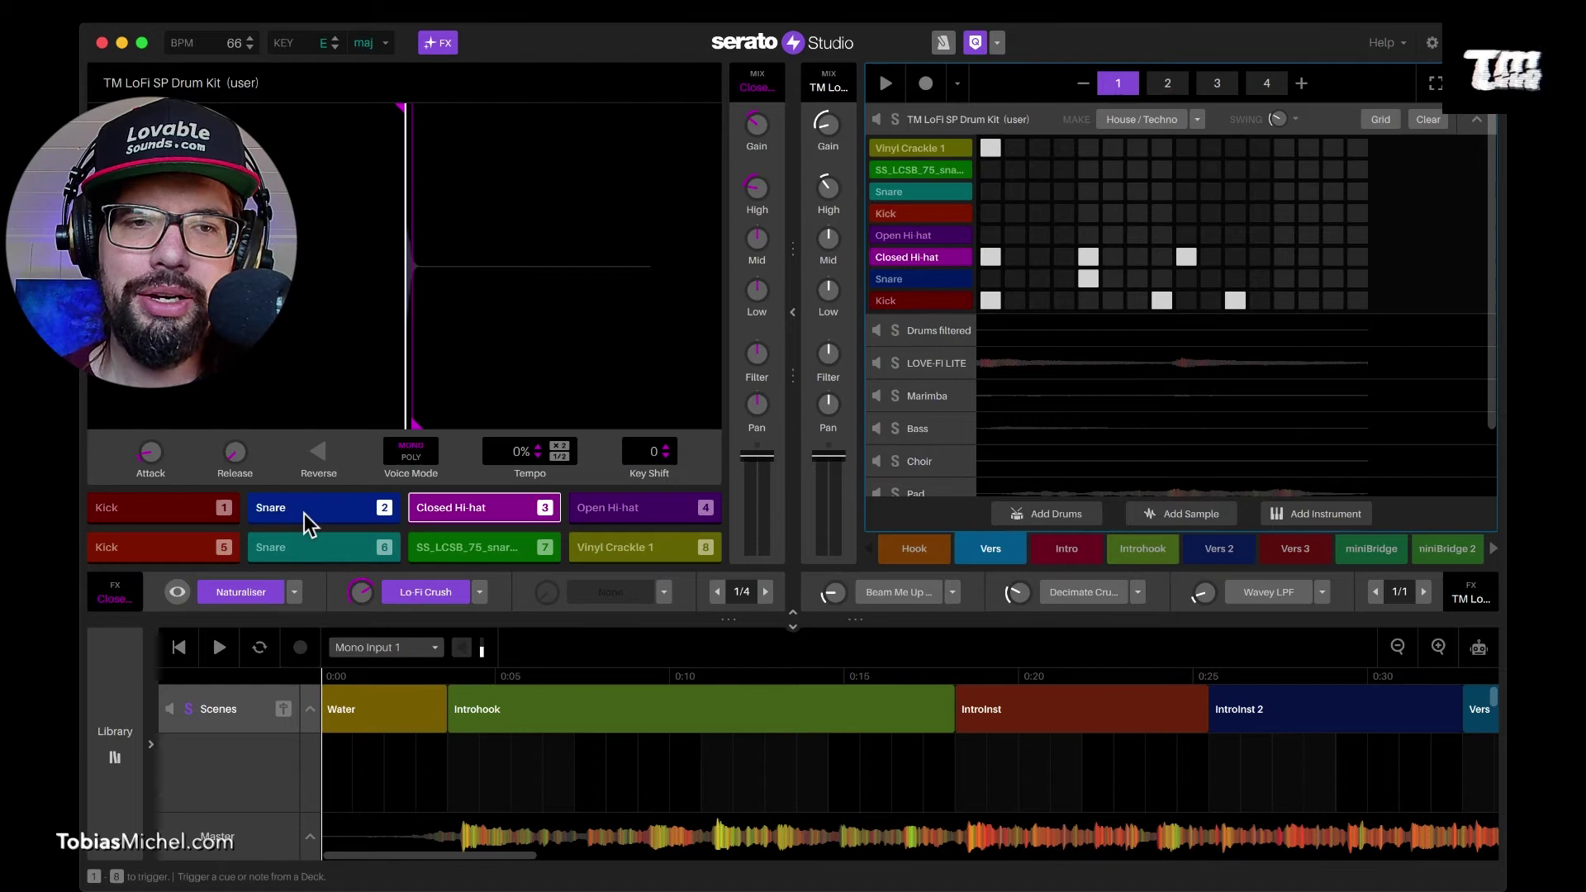
Select the Snare pad, then open and close its Naturaliser settings window.
{"action": "left_click", "coordinate": [304, 514]}
{"action": "left_click", "coordinate": [177, 593]}
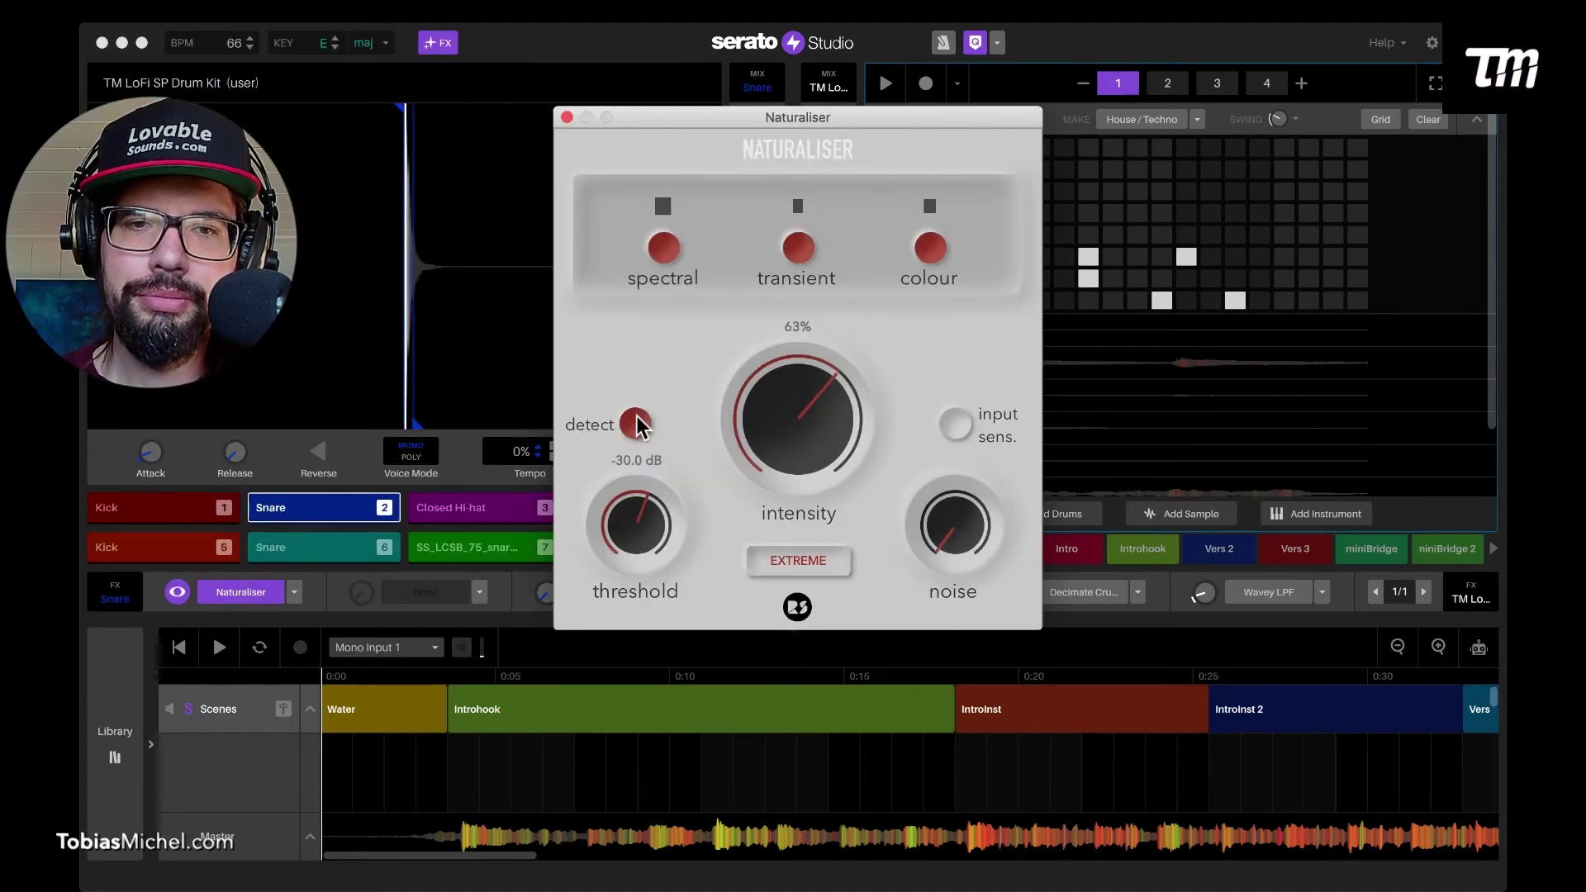
{"action": "mouse_move", "coordinate": [636, 425]}
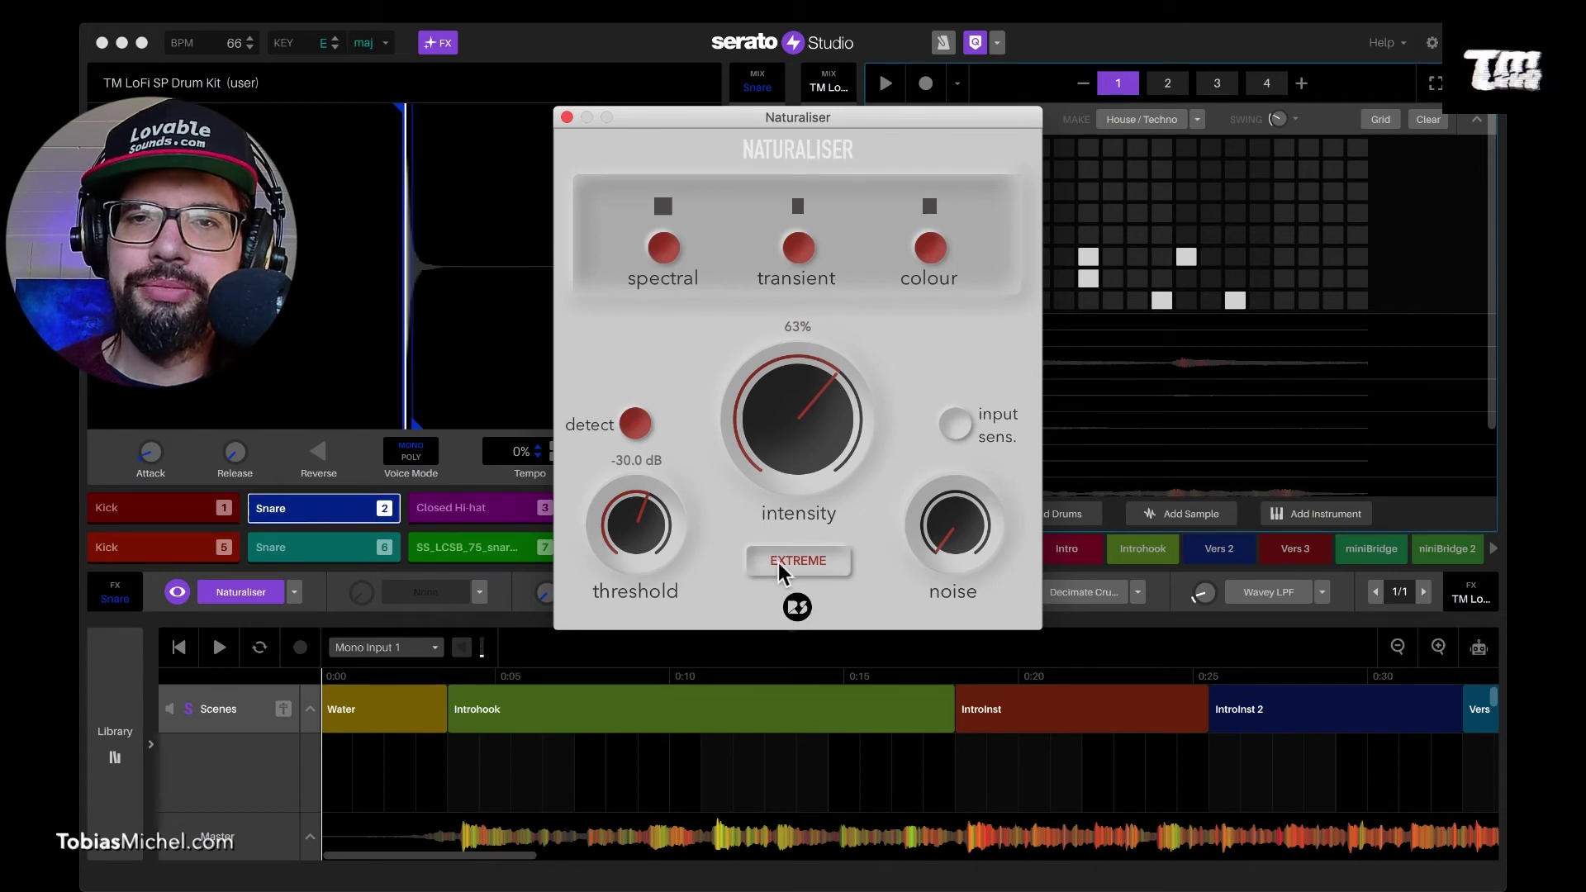
{"action": "left_click", "coordinate": [568, 118]}
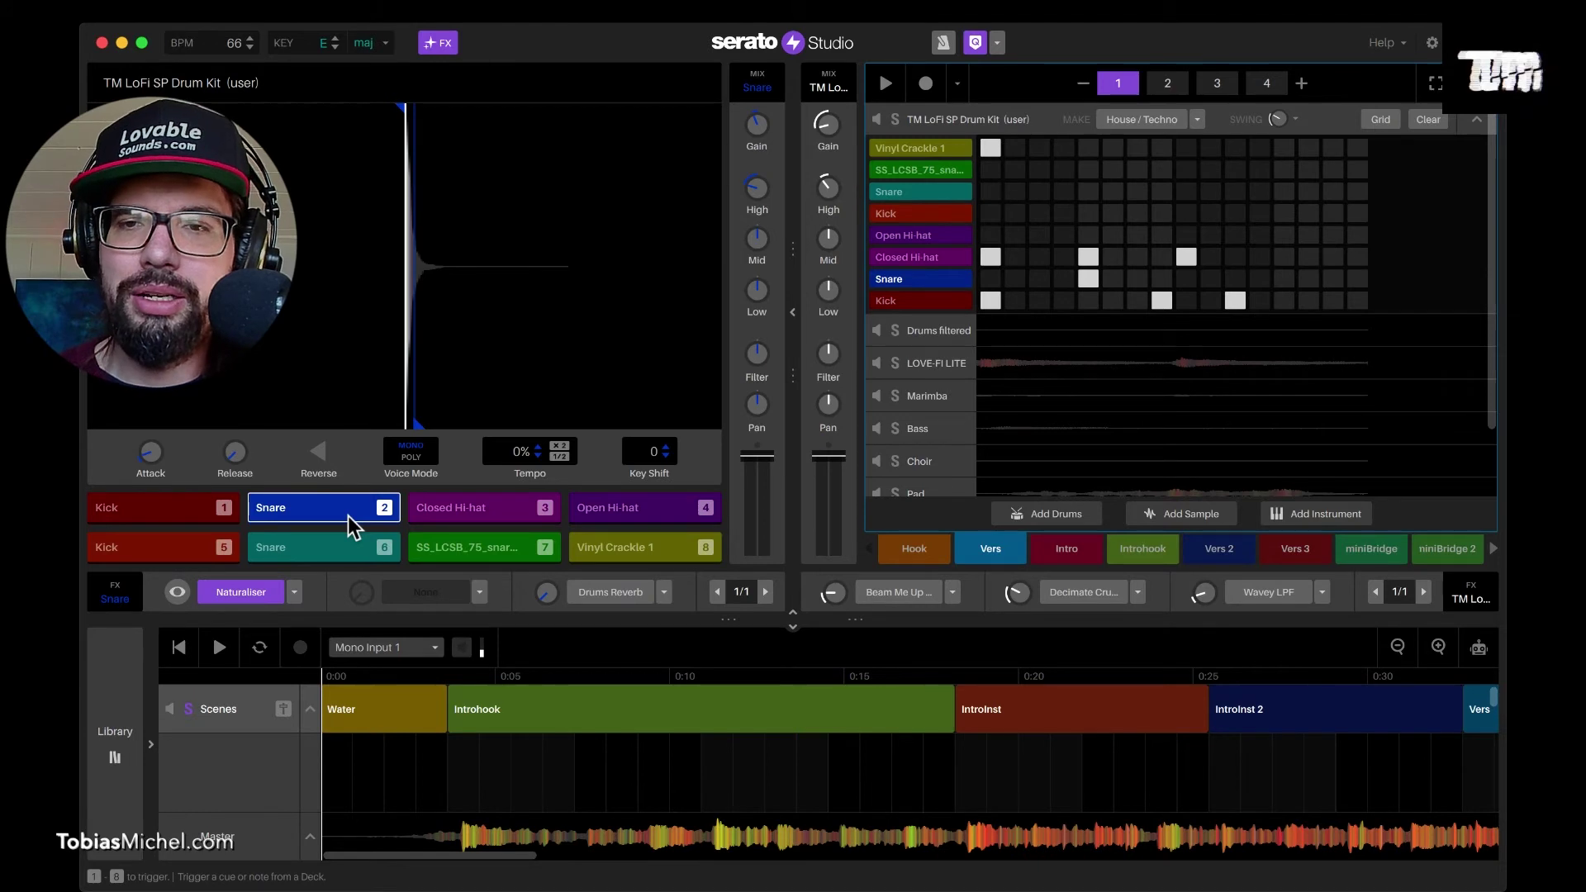
Select and audition the Closed Hi-hat, then open and close its Naturaliser settings.
{"action": "left_click", "coordinate": [470, 510]}
{"action": "left_click", "coordinate": [469, 510]}
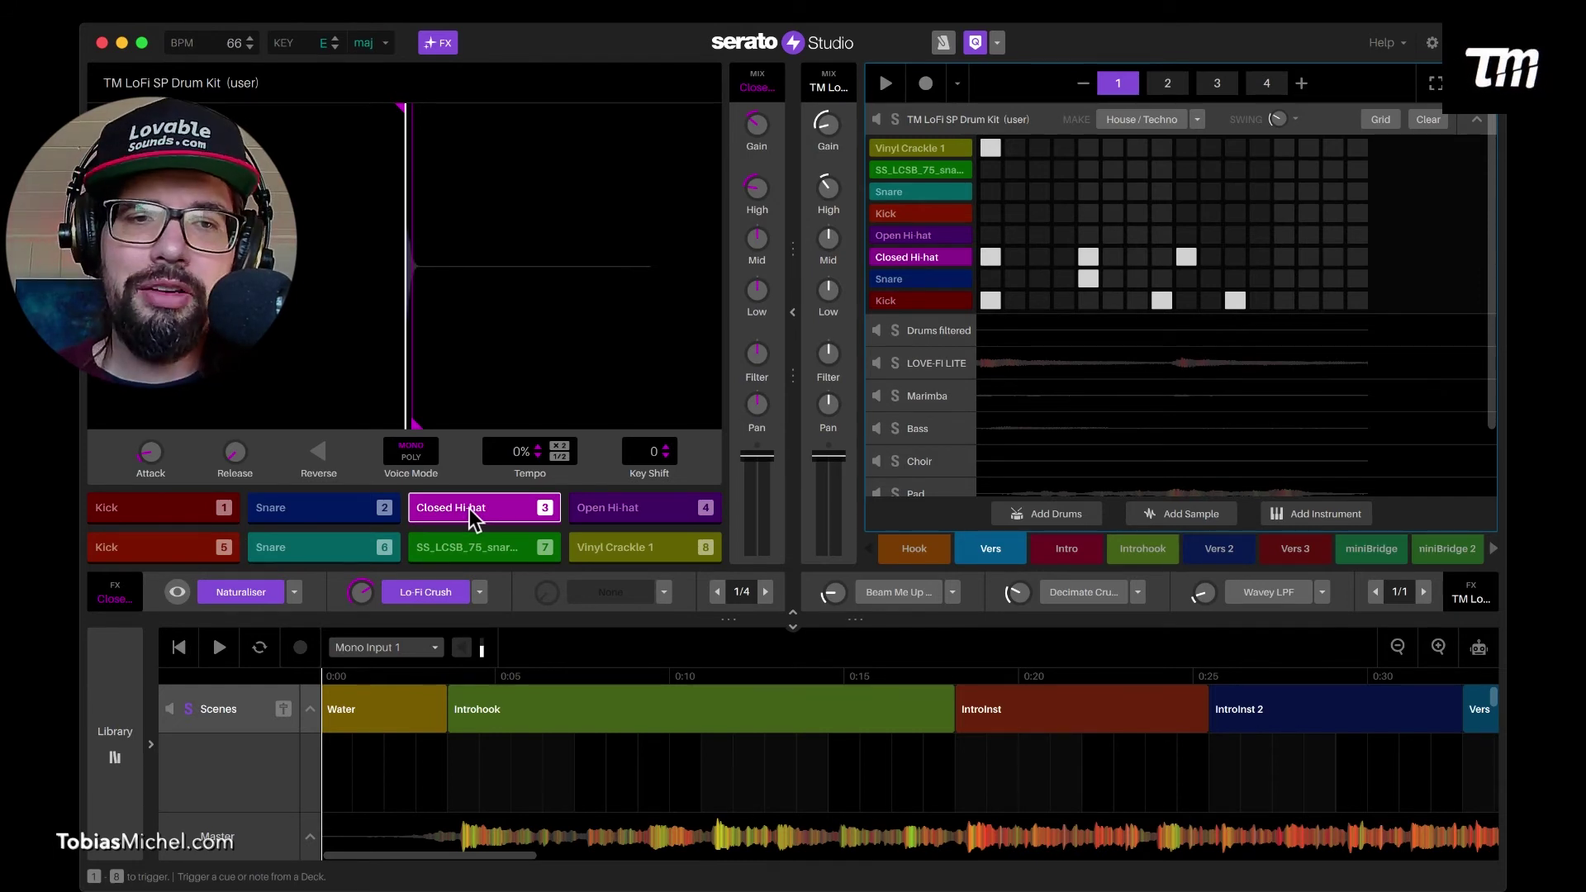
{"action": "left_click", "coordinate": [176, 592]}
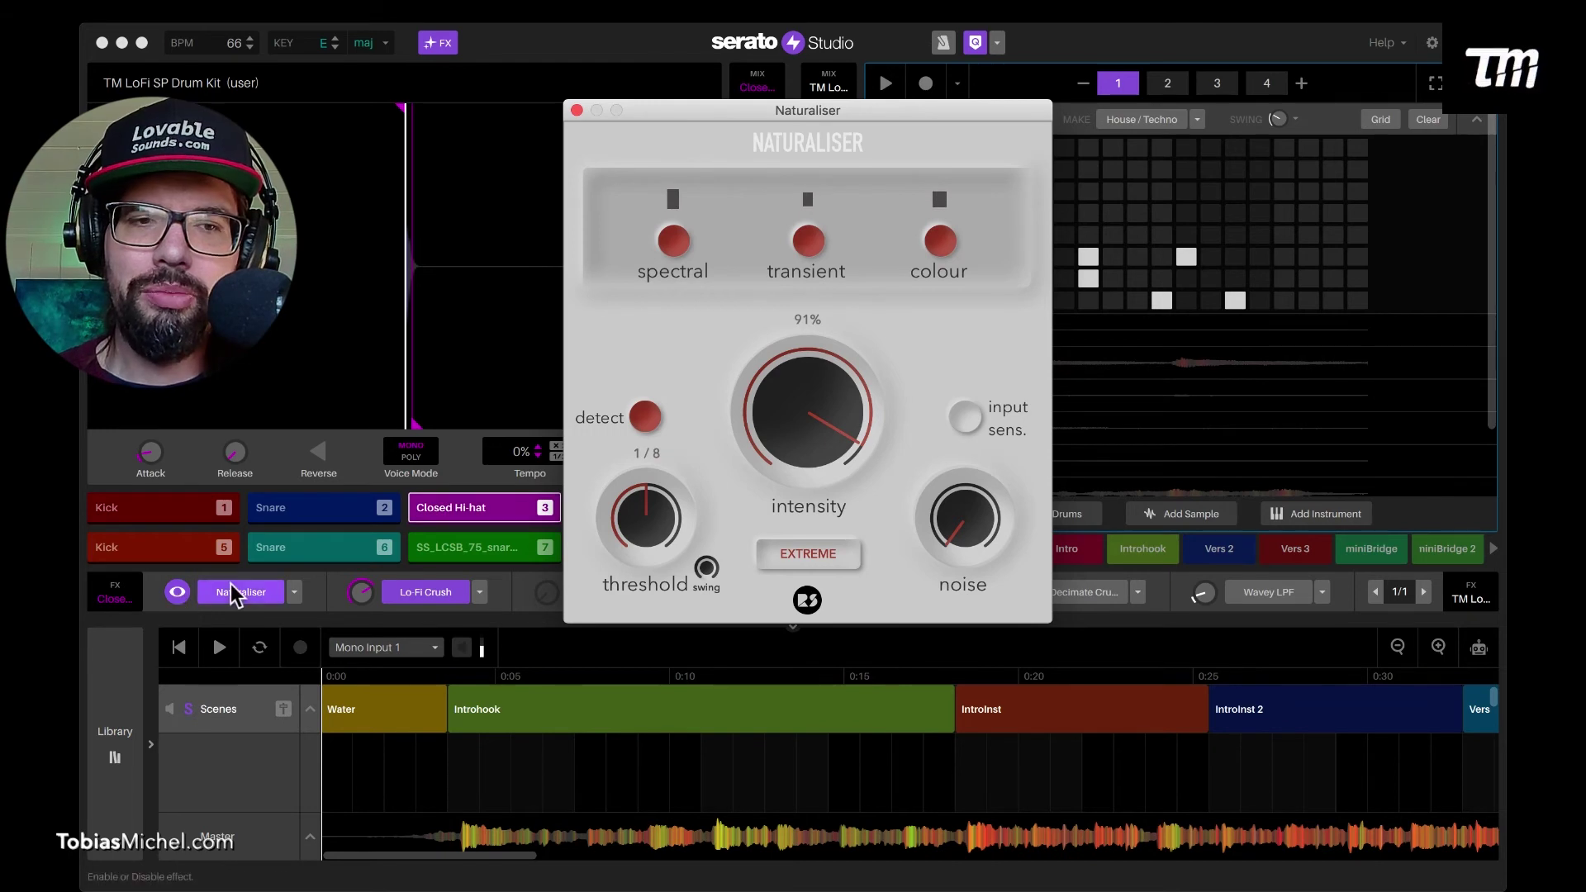
{"action": "left_click", "coordinate": [576, 111]}
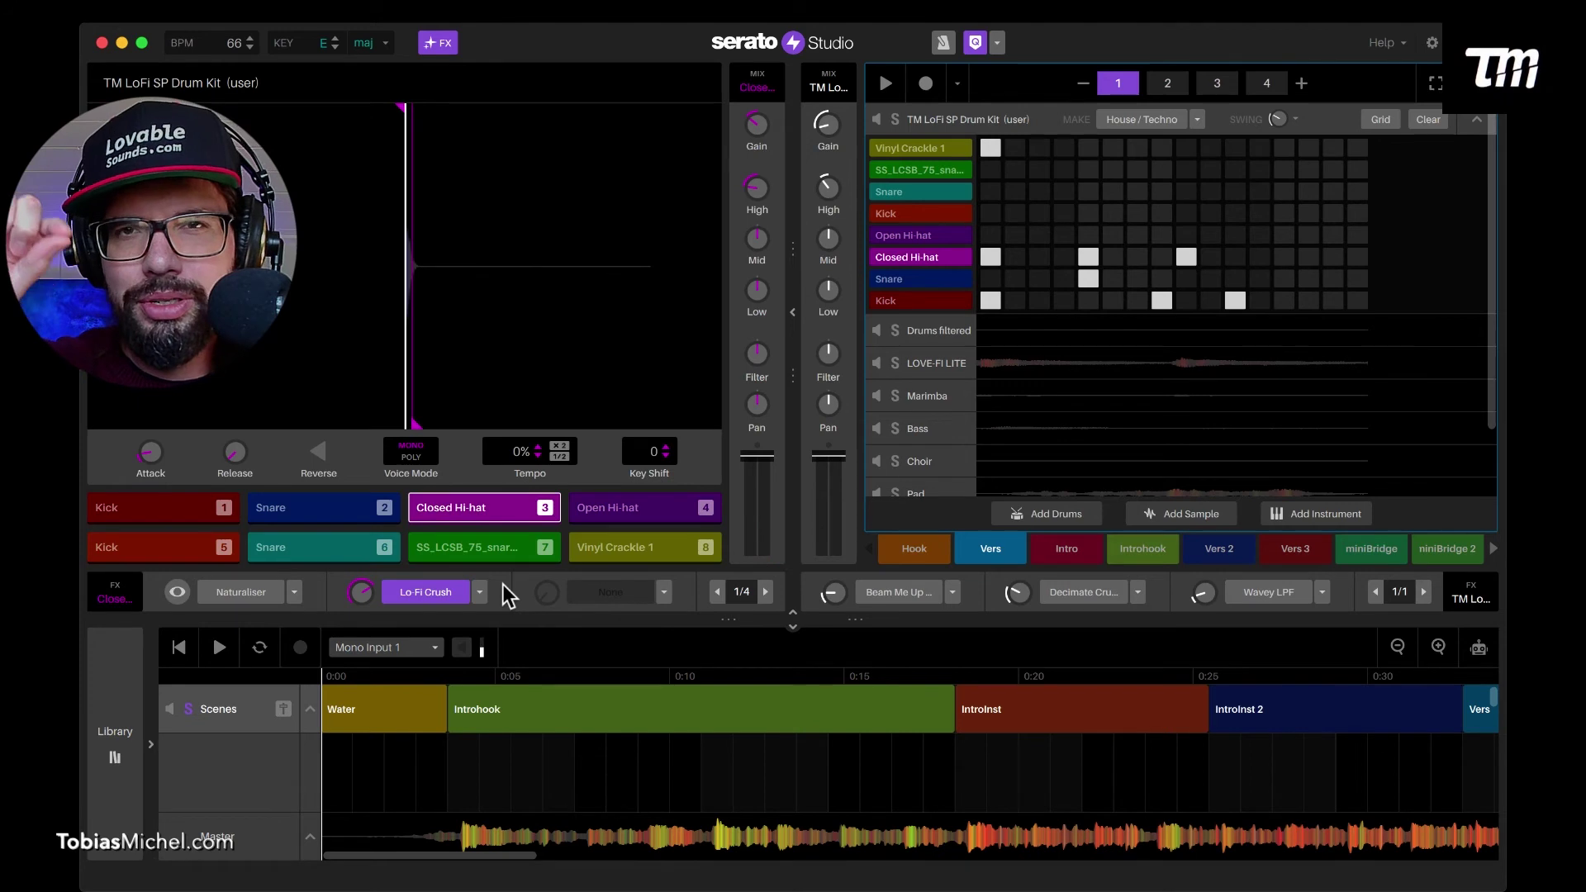
{"action": "left_click", "coordinate": [252, 593]}
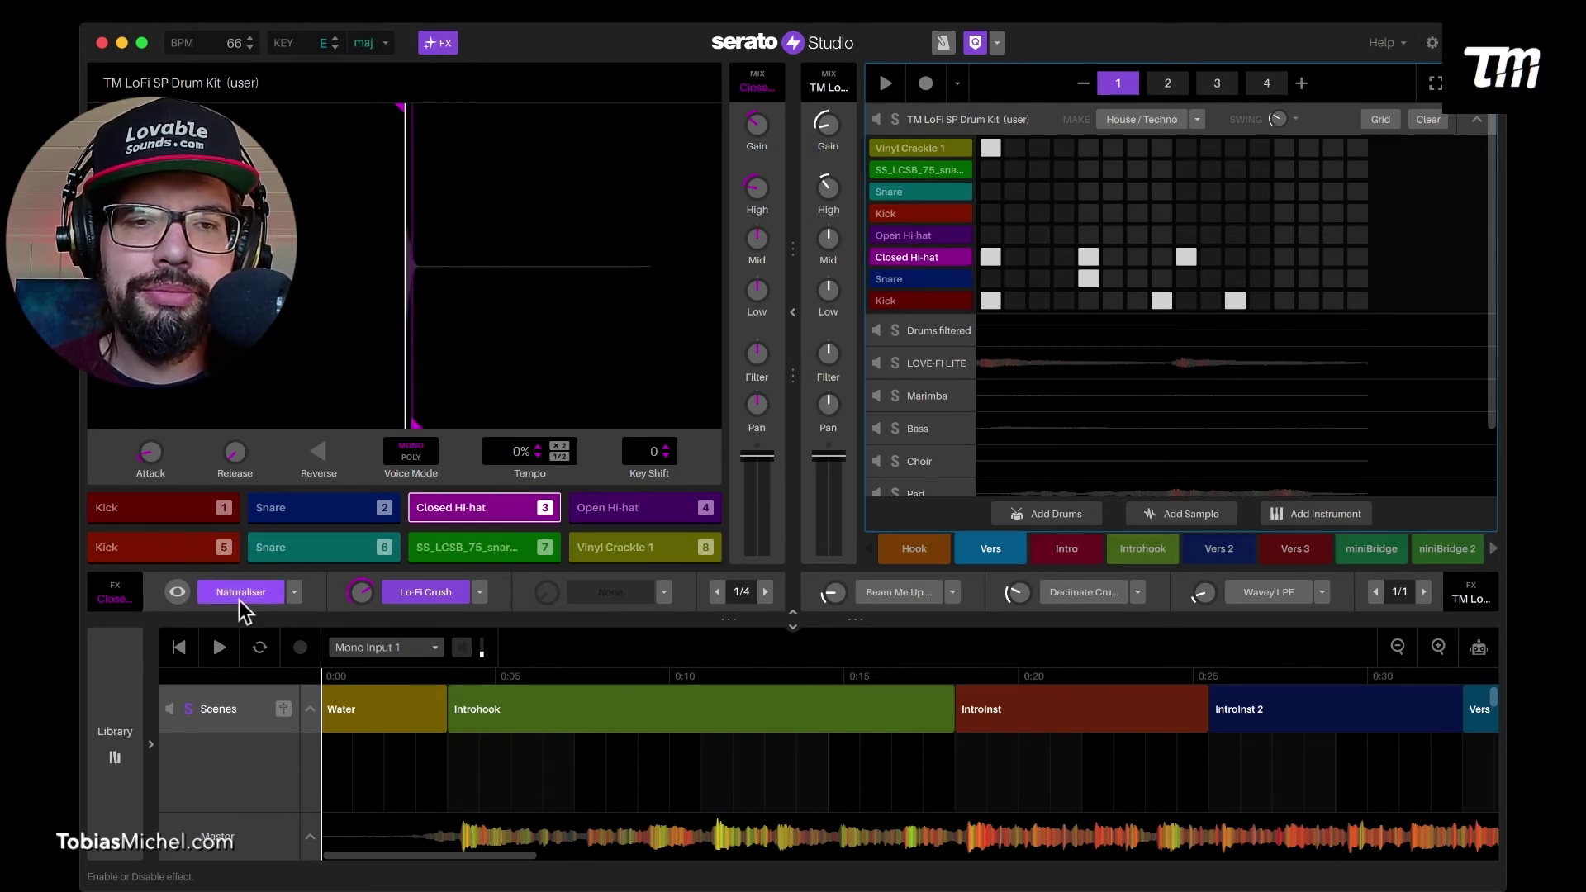
{"action": "left_click", "coordinate": [239, 600]}
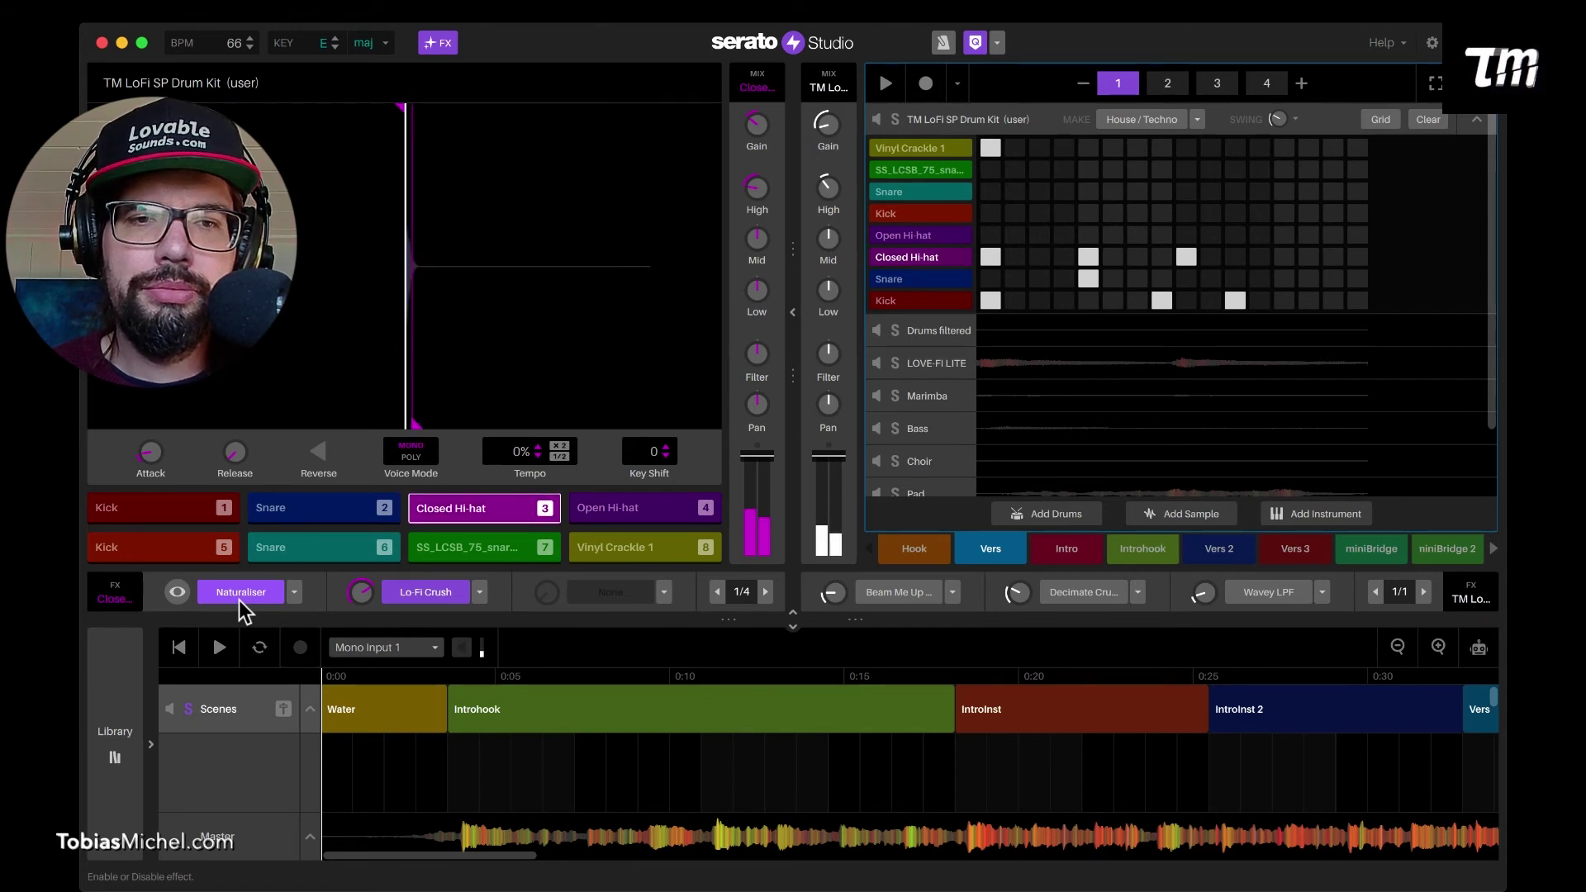
{"action": "left_click", "coordinate": [239, 601]}
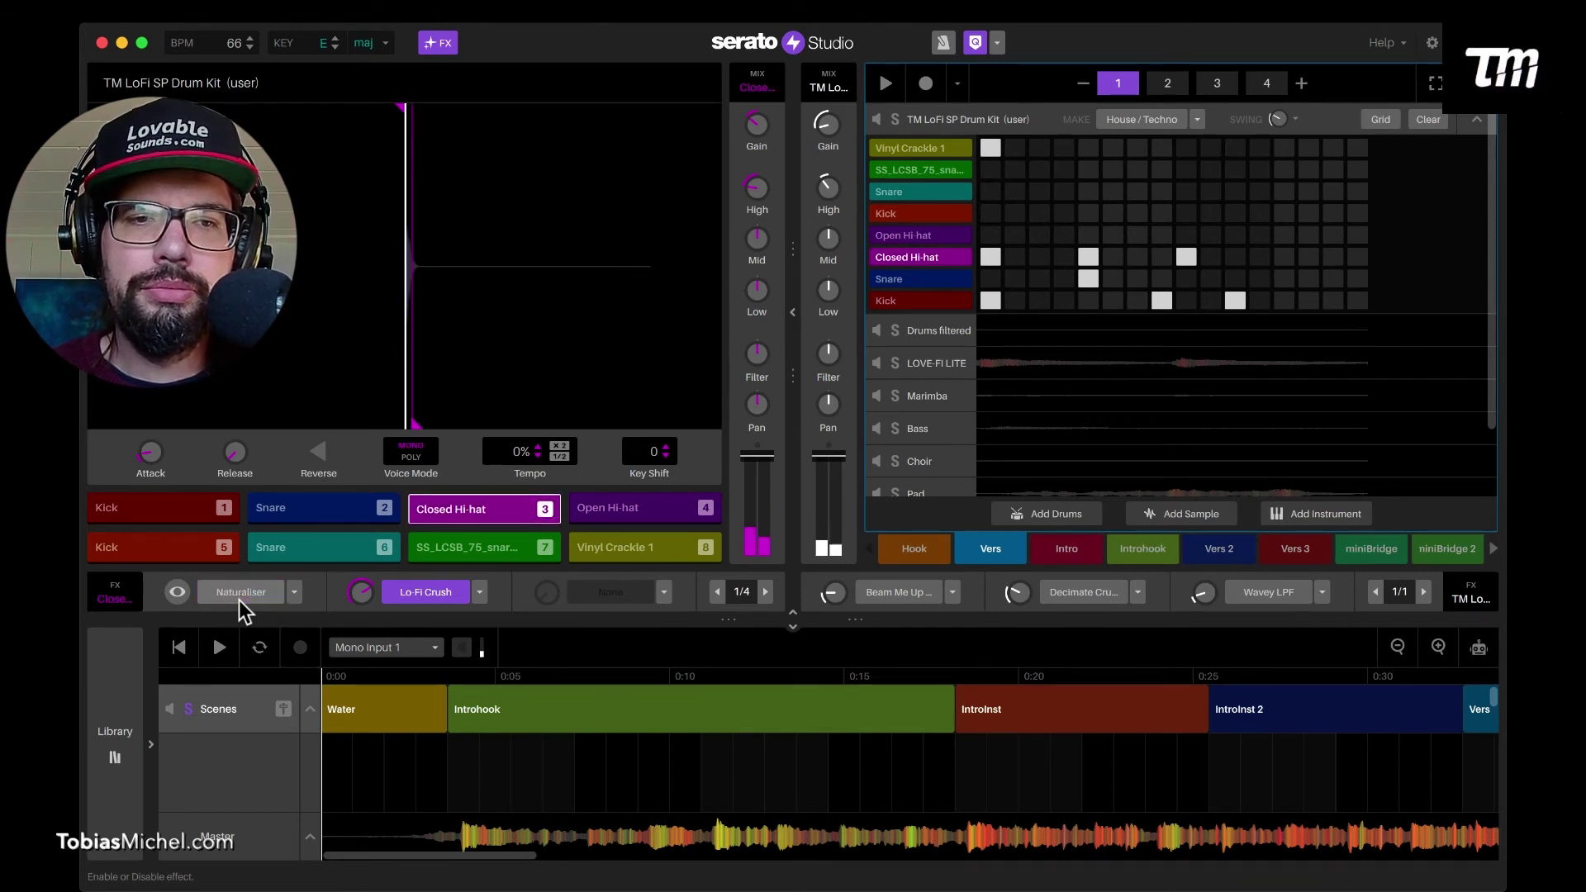
{"action": "left_click", "coordinate": [240, 601]}
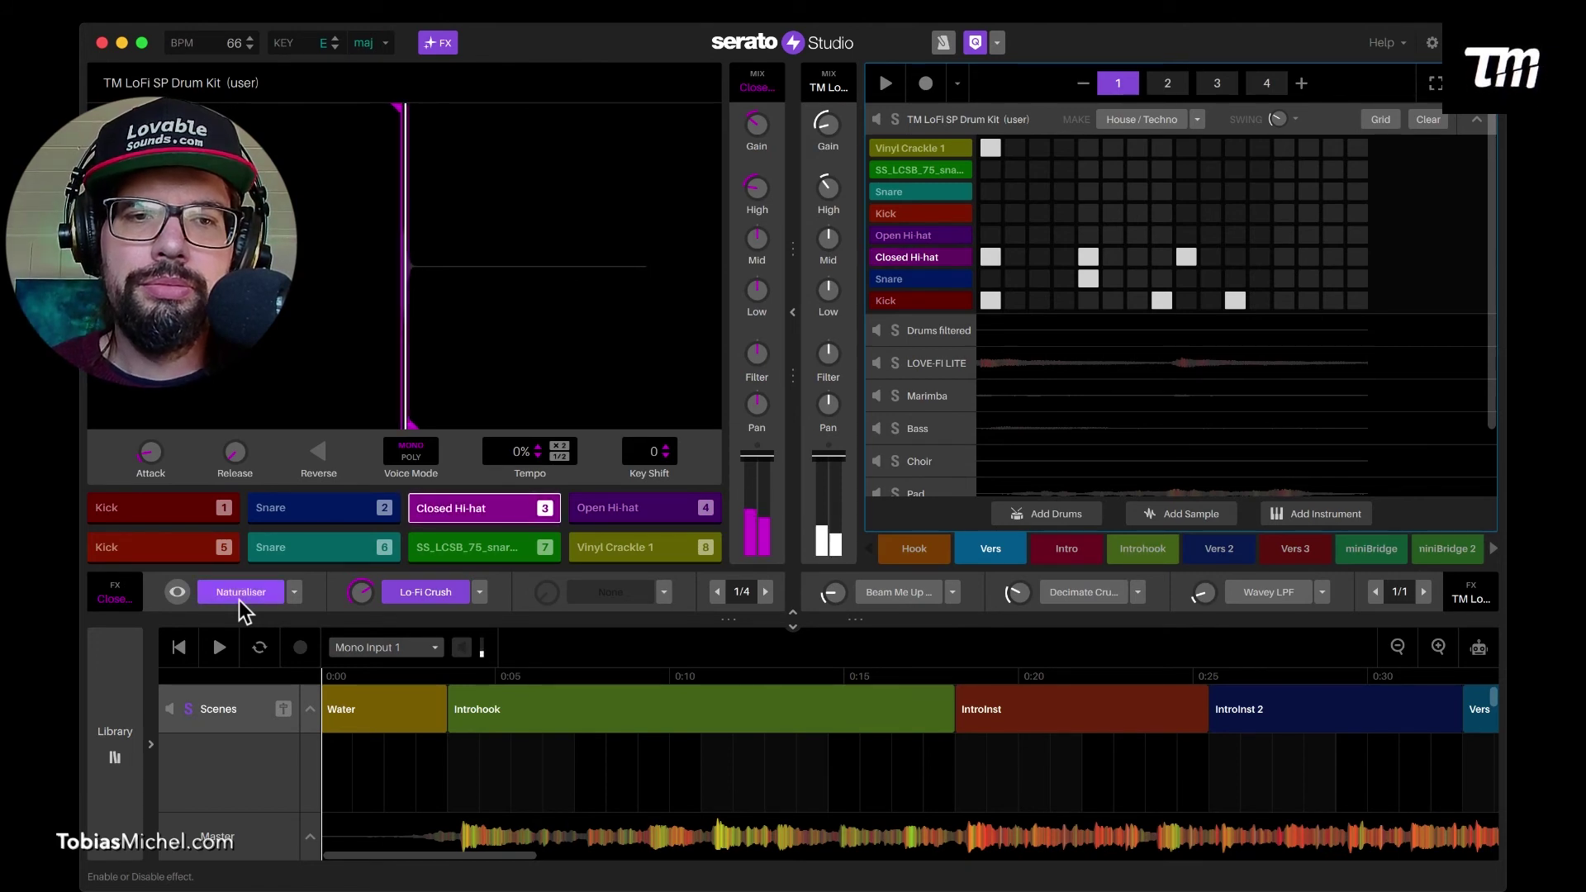
{"action": "left_click", "coordinate": [239, 600]}
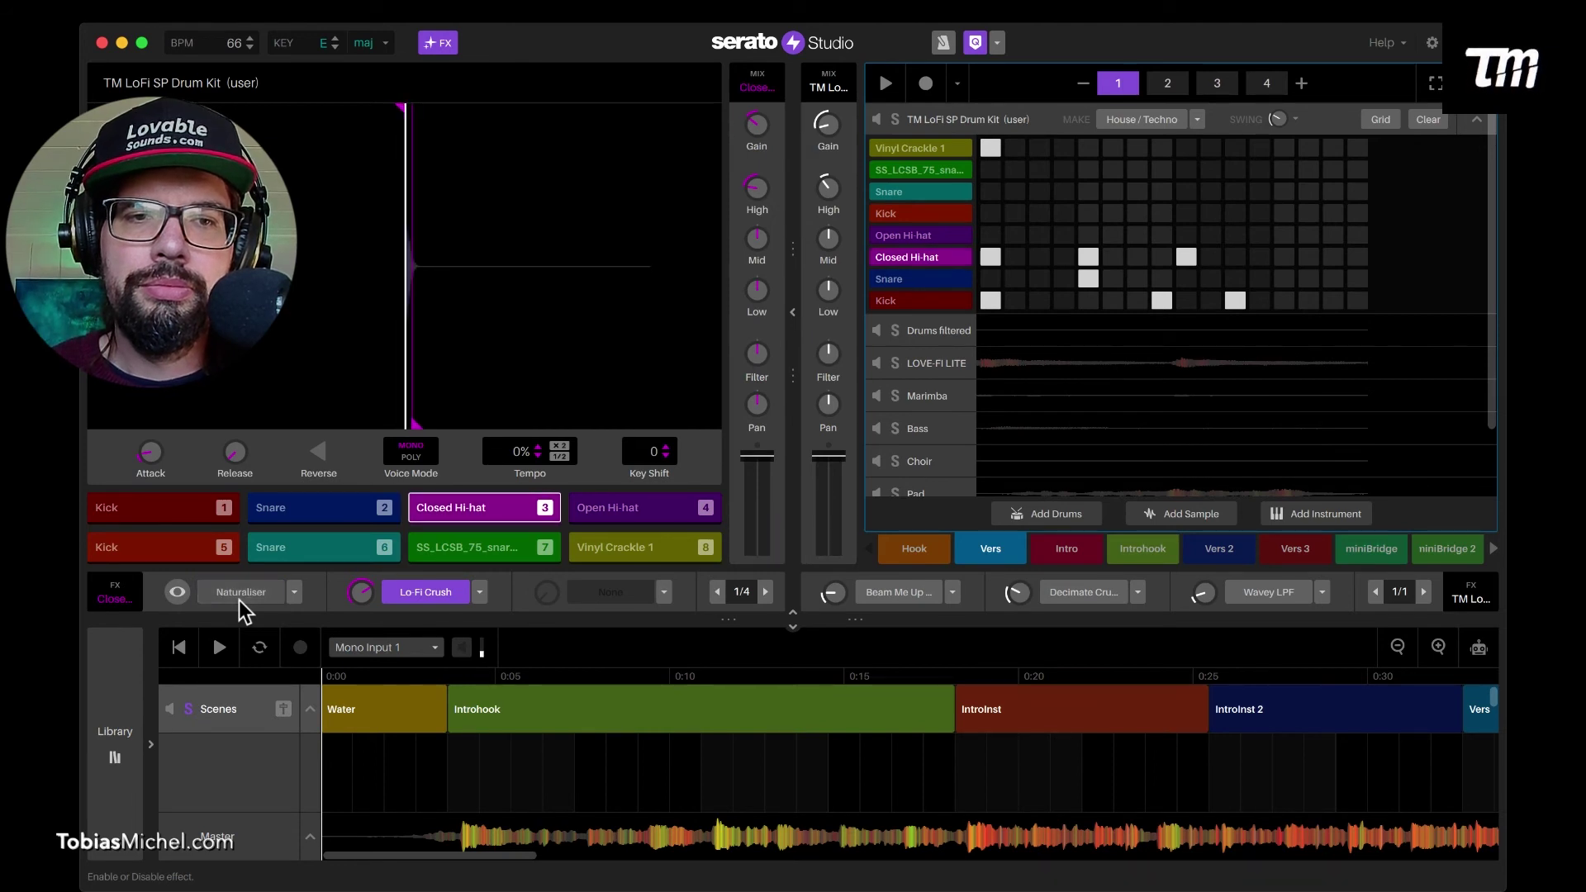
{"action": "left_click", "coordinate": [239, 600]}
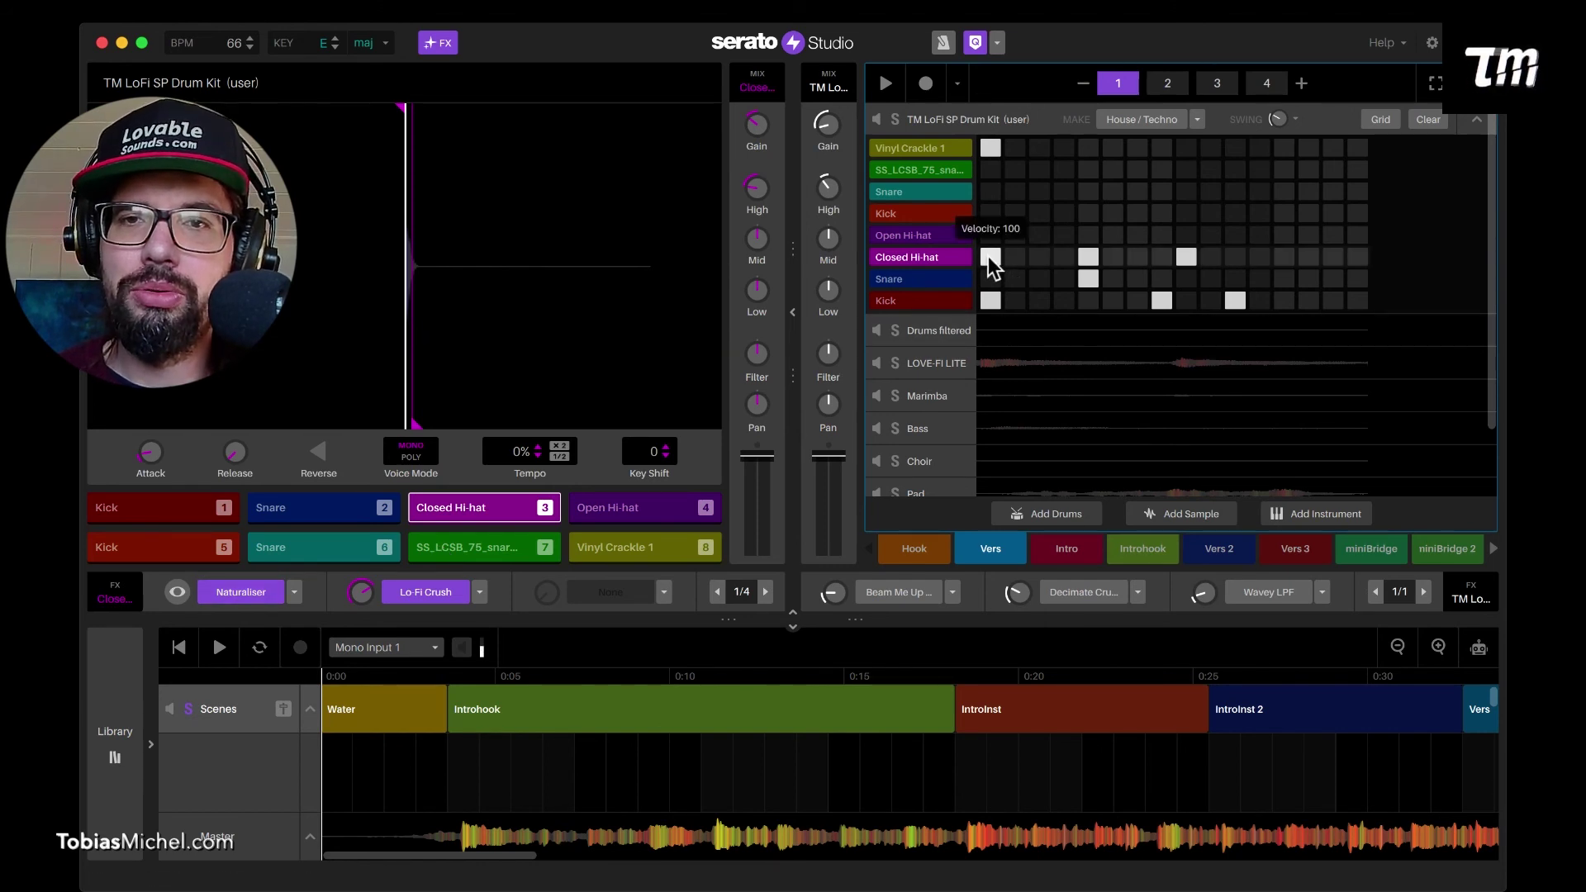
Drag the first Closed Hi-hat step's velocity up from 100 to 118.
{"action": "left_click_drag", "start_coordinate": [988, 262], "coordinate": [989, 258]}
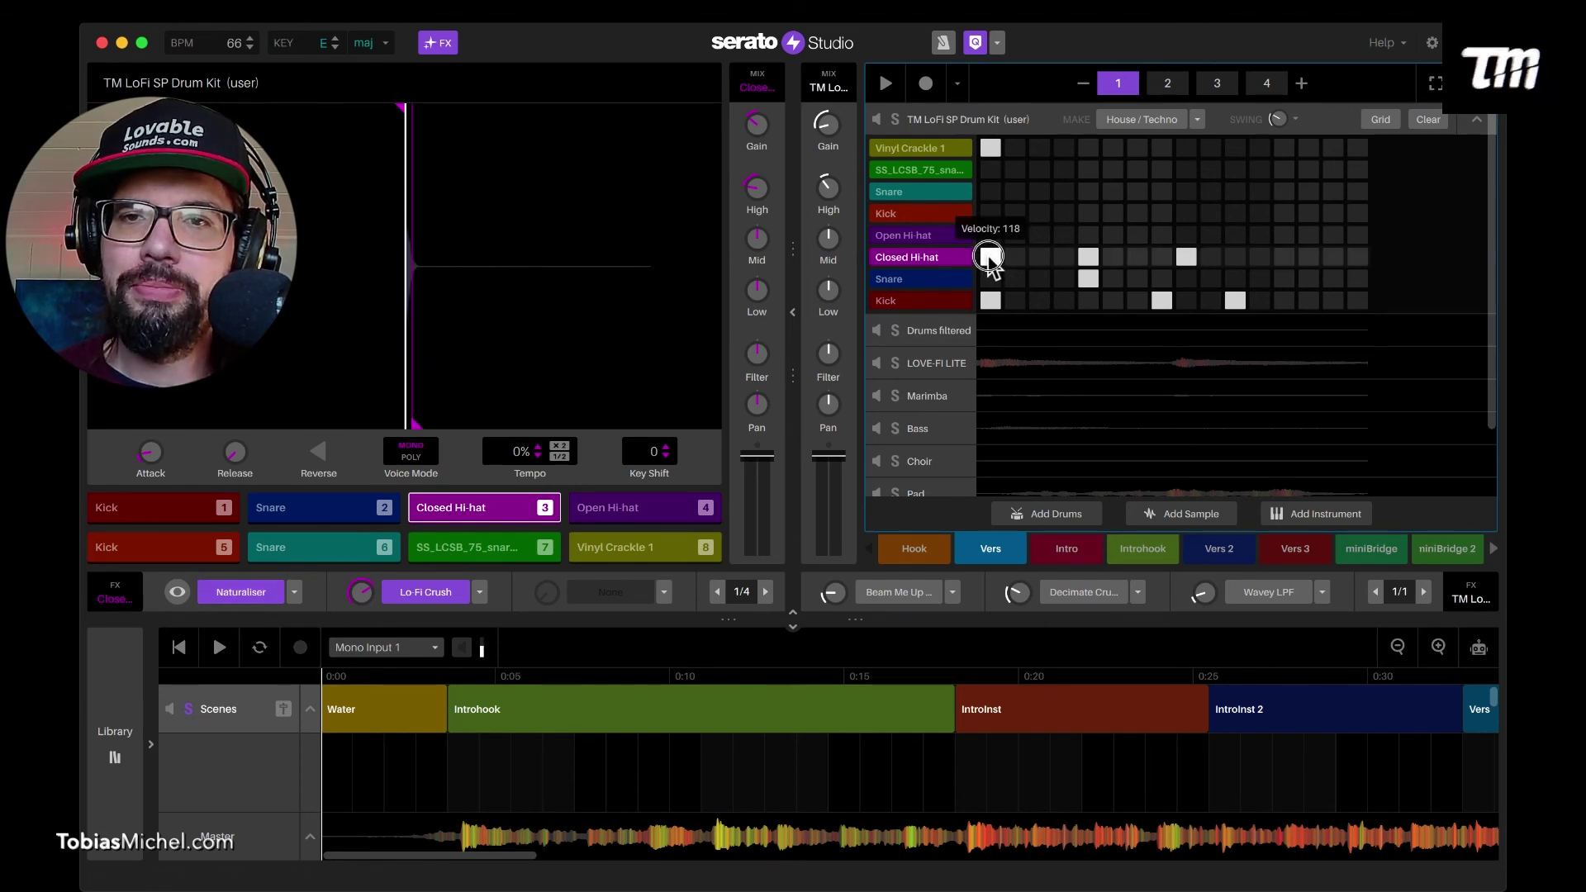